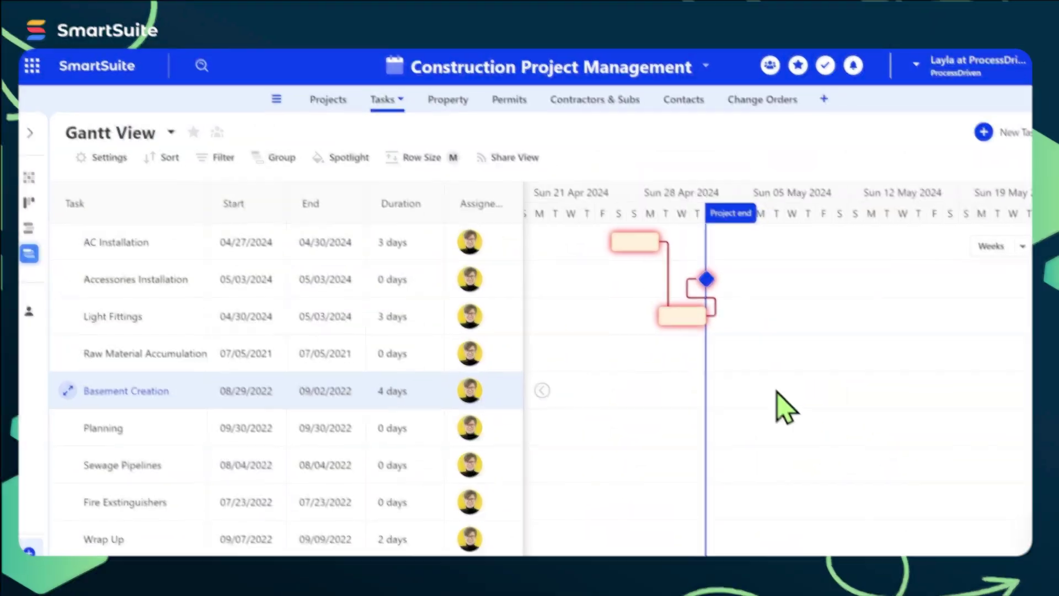
Step: Enable automatic task scheduling based on dependencies and apply backward scheduling in the Gantt view's Dependency field settings
{"action": "left_click", "coordinate": [99, 156]}
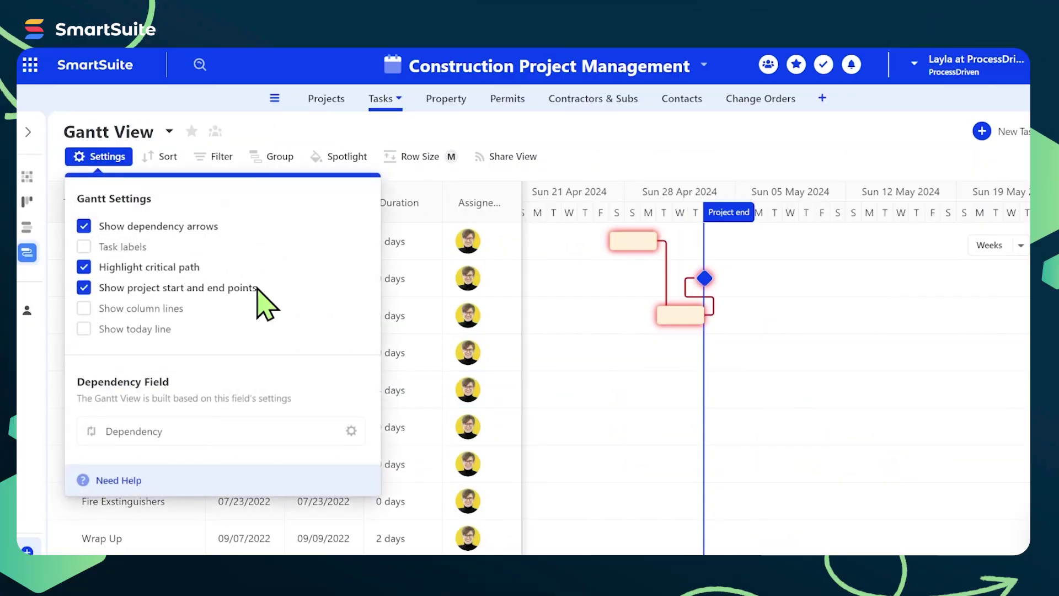
{"action": "left_click", "coordinate": [348, 432]}
{"action": "scroll", "coordinate": [502, 408], "scroll_direction": "down", "scroll_amount": 2}
{"action": "left_click", "coordinate": [502, 405]}
{"action": "scroll", "coordinate": [519, 408], "scroll_direction": "down", "scroll_amount": 2}
{"action": "left_click", "coordinate": [458, 406]}
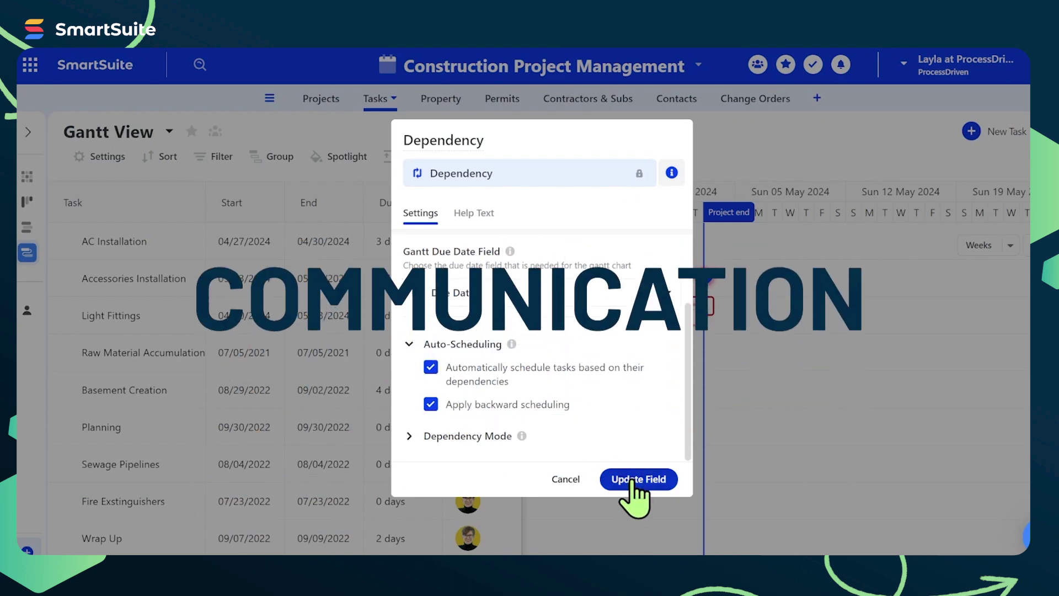
{"action": "left_click", "coordinate": [505, 404]}
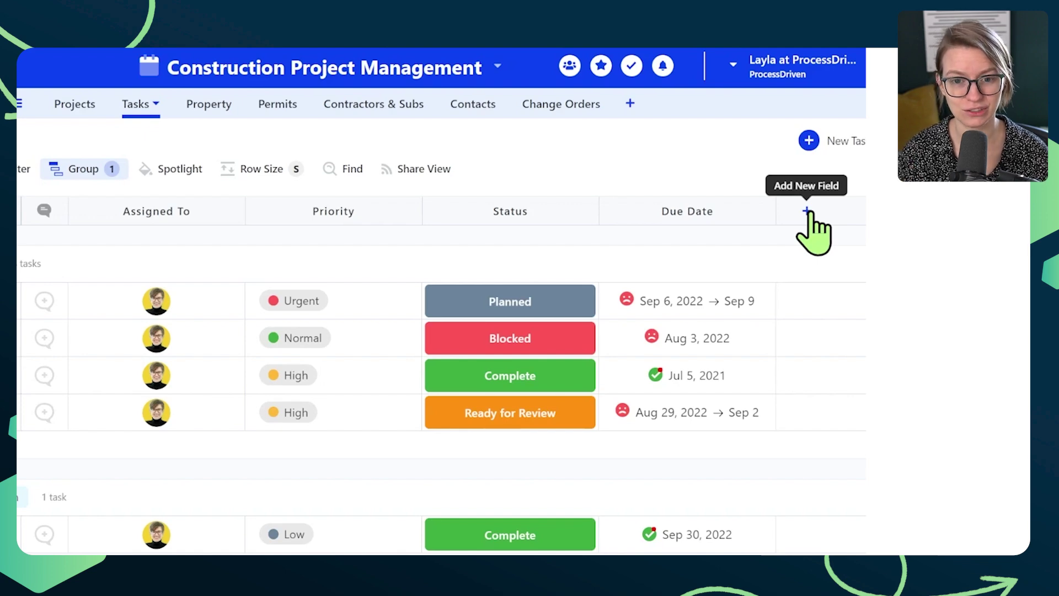
Step: Review the AC Installation record's fields and add a Dependency field to the Tasks table
{"action": "left_click", "coordinate": [111, 275]}
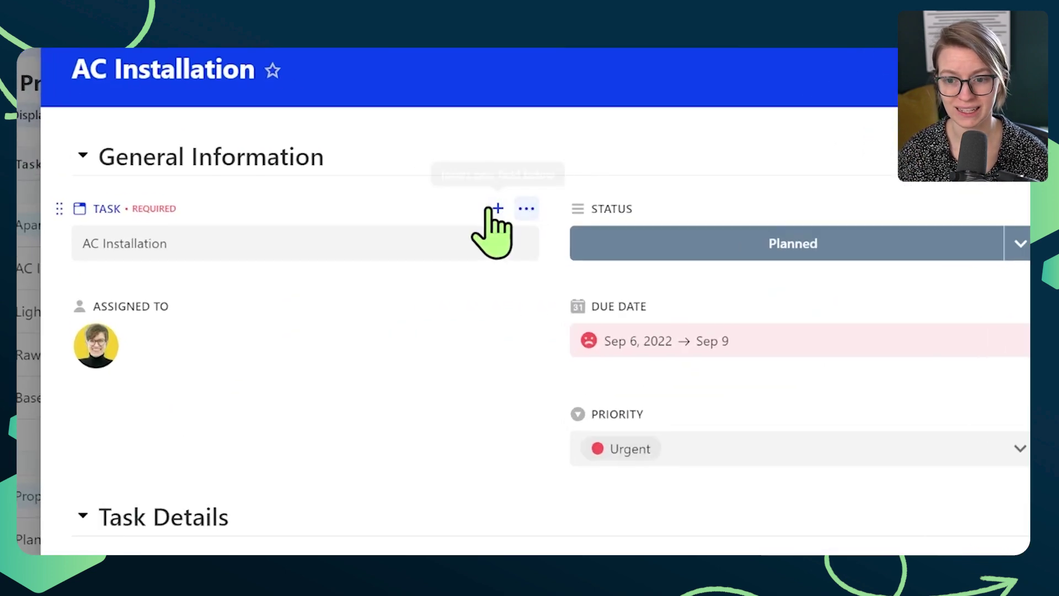
{"action": "scroll", "coordinate": [499, 235], "scroll_direction": "down", "scroll_amount": 10}
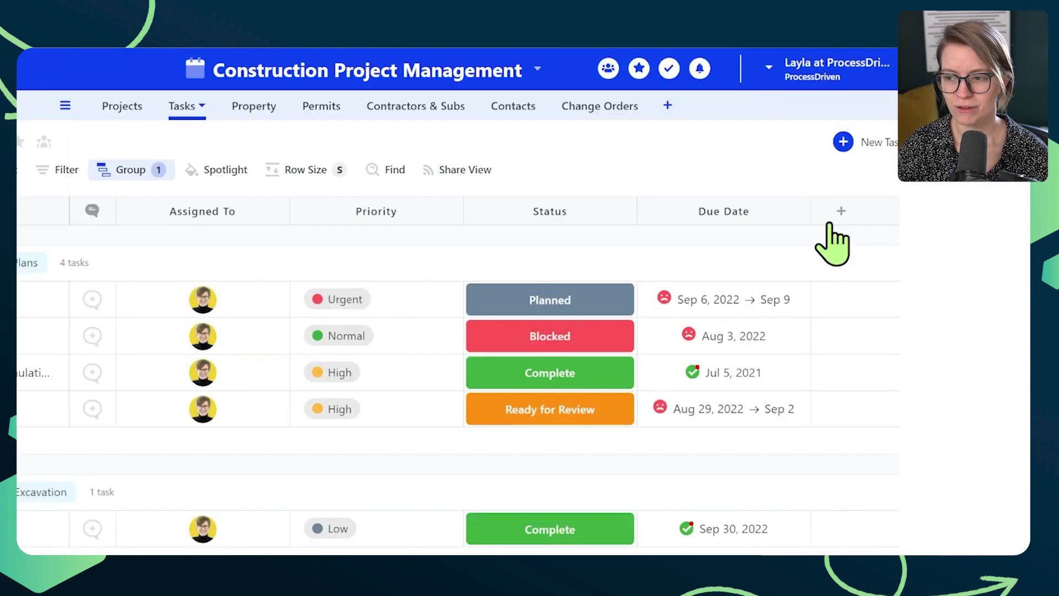
{"action": "left_click", "coordinate": [834, 216]}
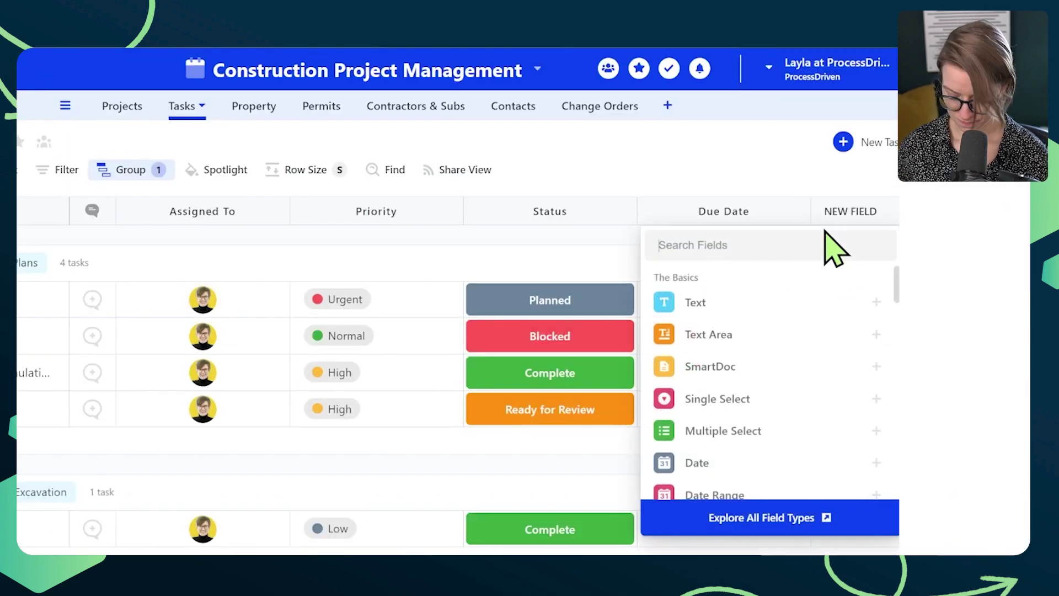
{"action": "type", "text": "depe"}
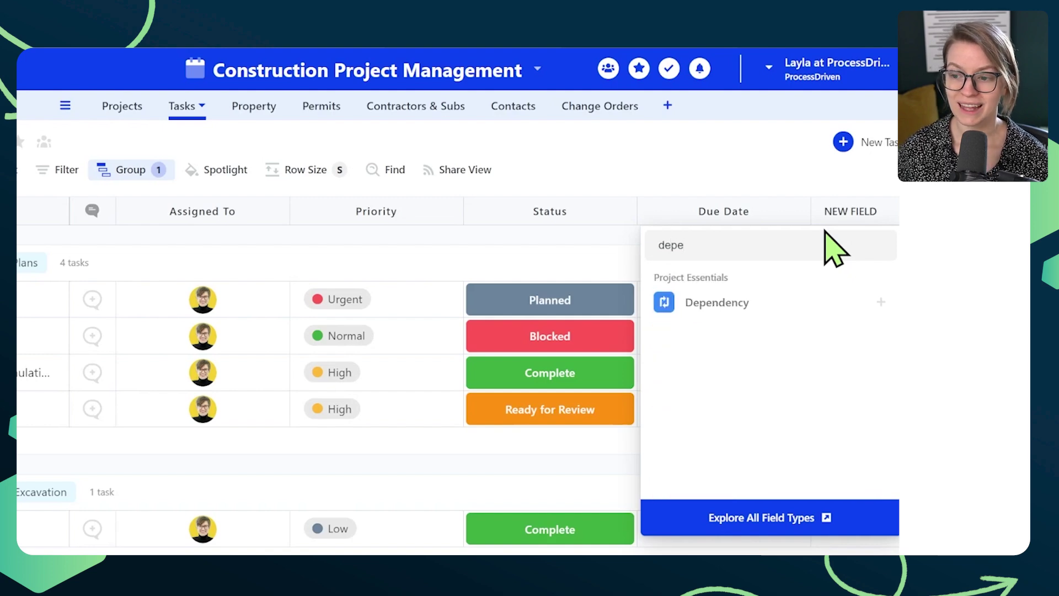
{"action": "left_click", "coordinate": [746, 312]}
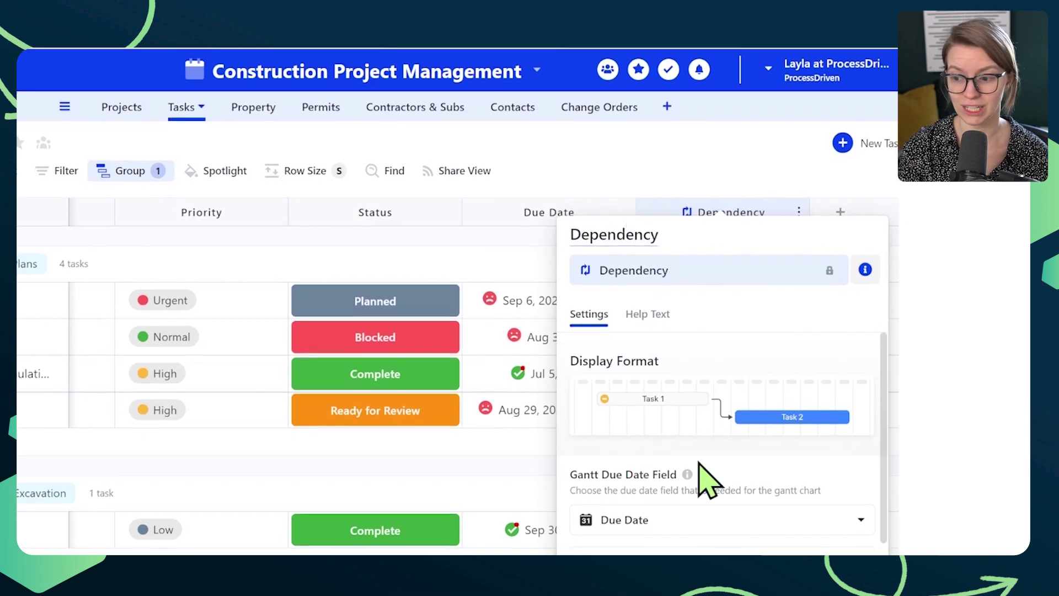
{"action": "left_click", "coordinate": [848, 543]}
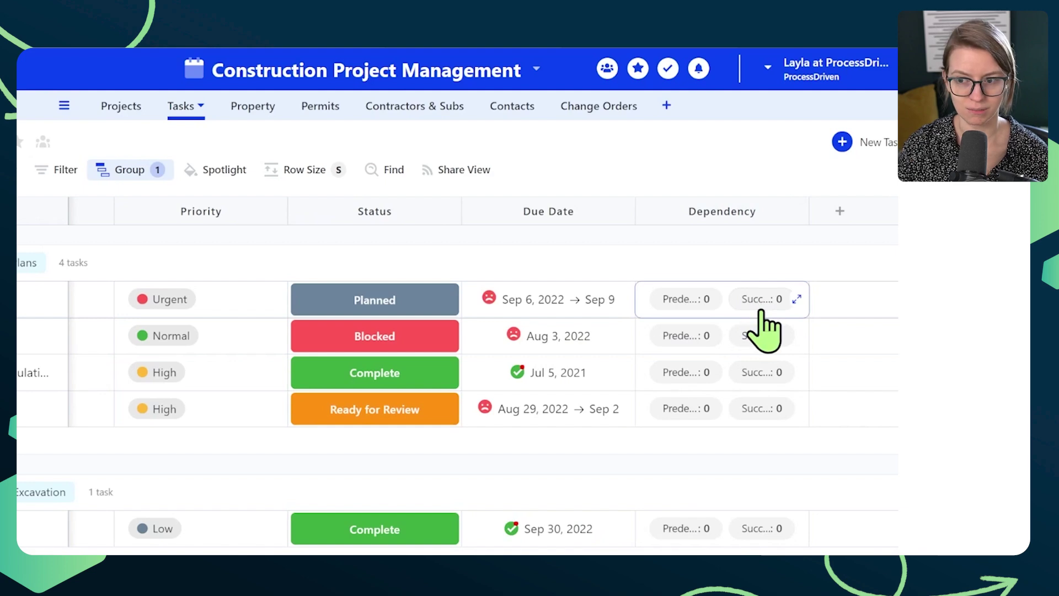
Step: Inspect AC Installation's dependency details, and add AC Installation as a predecessor of the Light Fittings task
{"action": "left_click", "coordinate": [797, 299]}
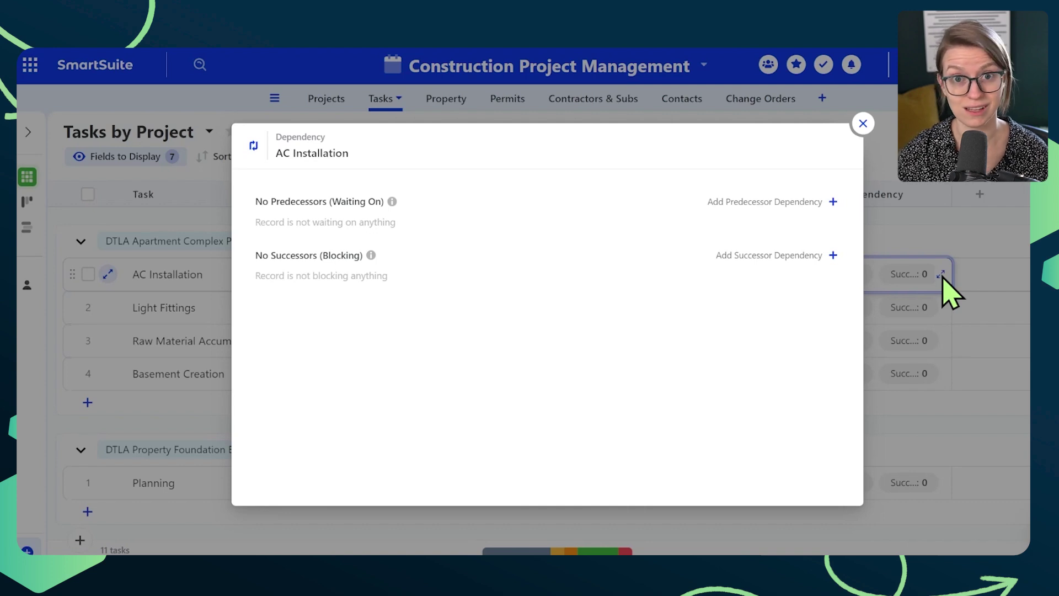
{"action": "key", "text": "Escape"}
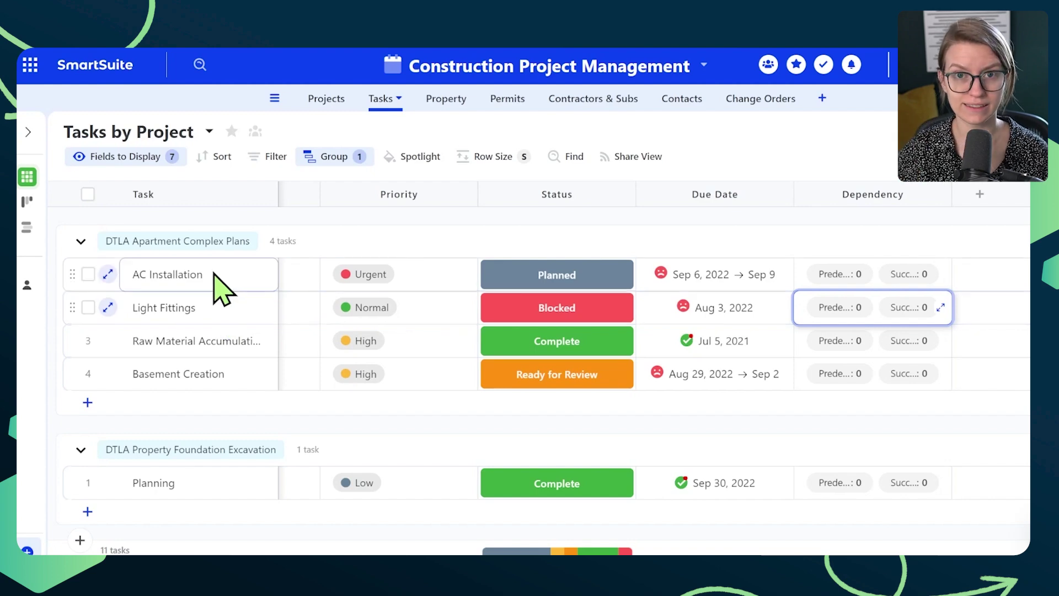
{"action": "left_click", "coordinate": [941, 307]}
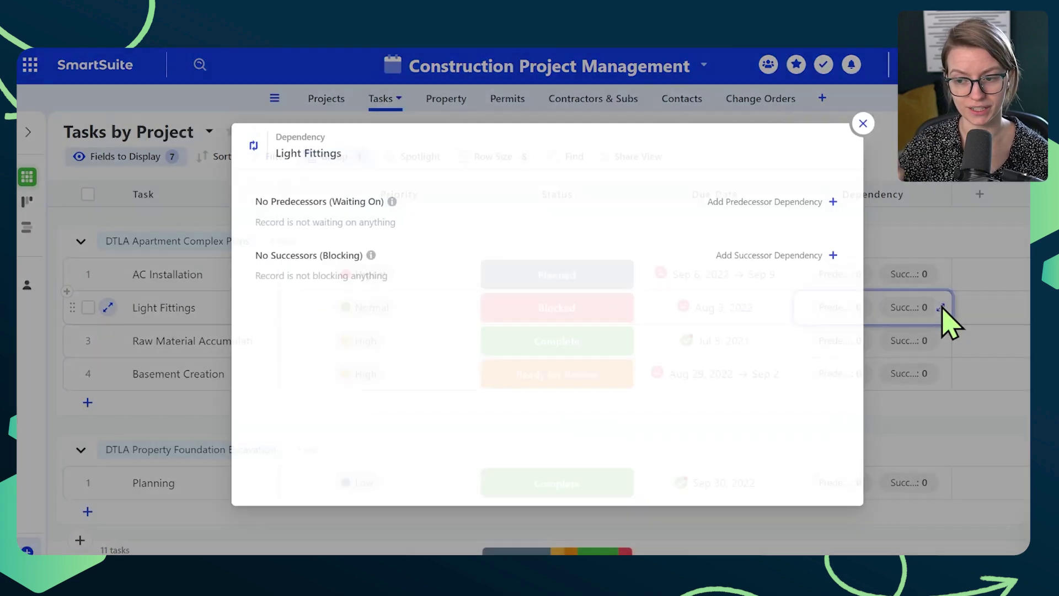
{"action": "left_click", "coordinate": [832, 203]}
{"action": "left_click", "coordinate": [561, 219]}
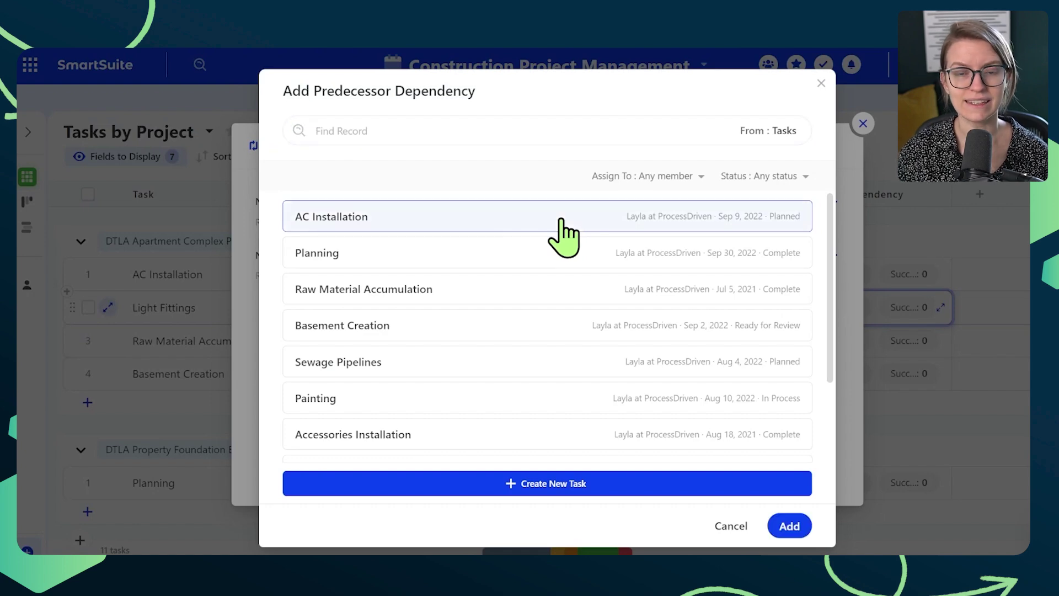
{"action": "left_click", "coordinate": [789, 527]}
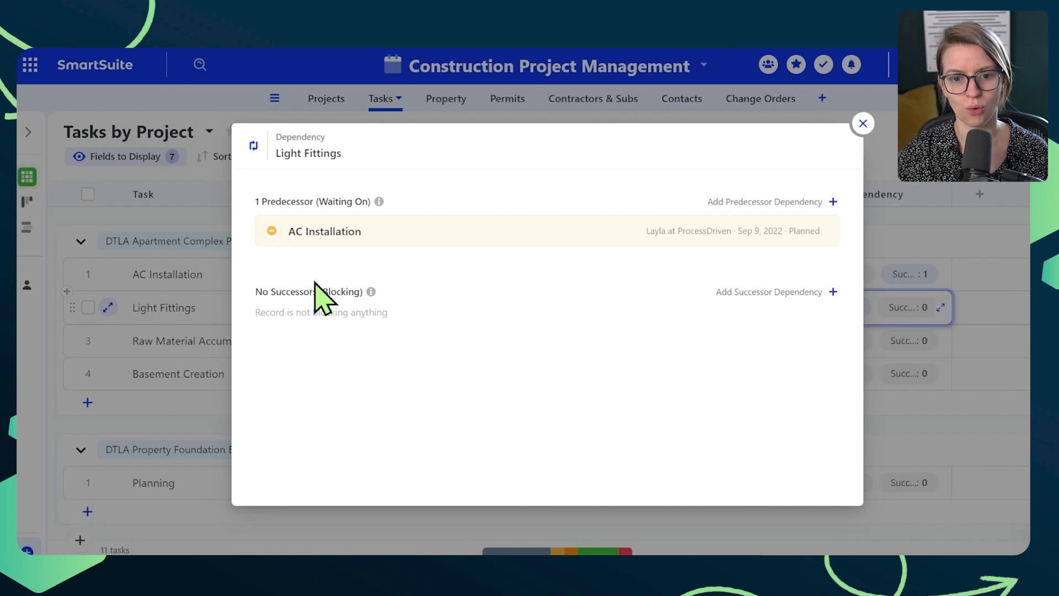
{"action": "left_click", "coordinate": [863, 123]}
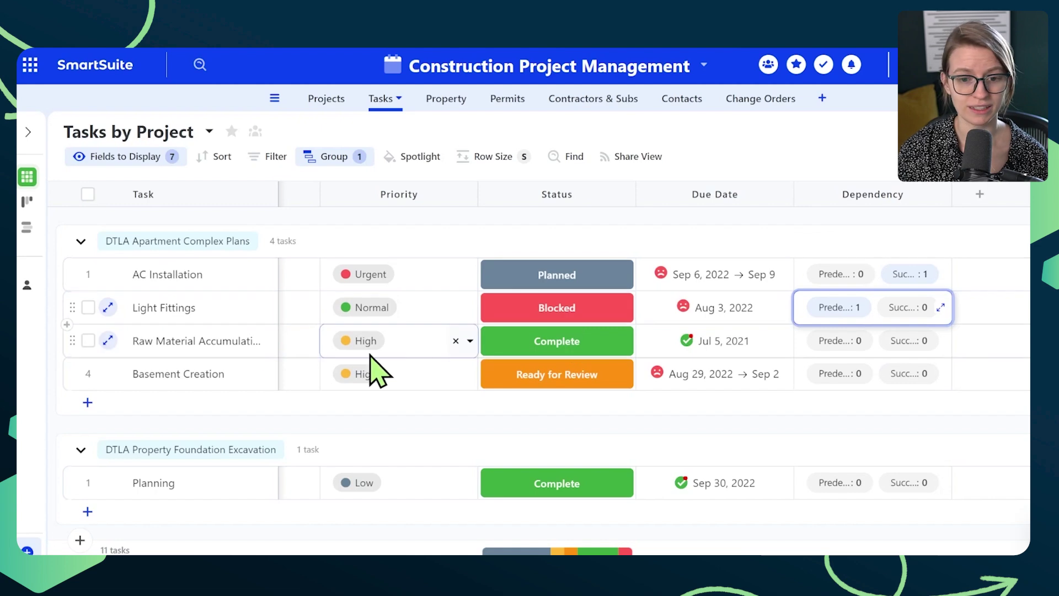
Step: Examine the Dependency section at the end of the AC Installation record, and close the record
{"action": "left_click", "coordinate": [107, 274]}
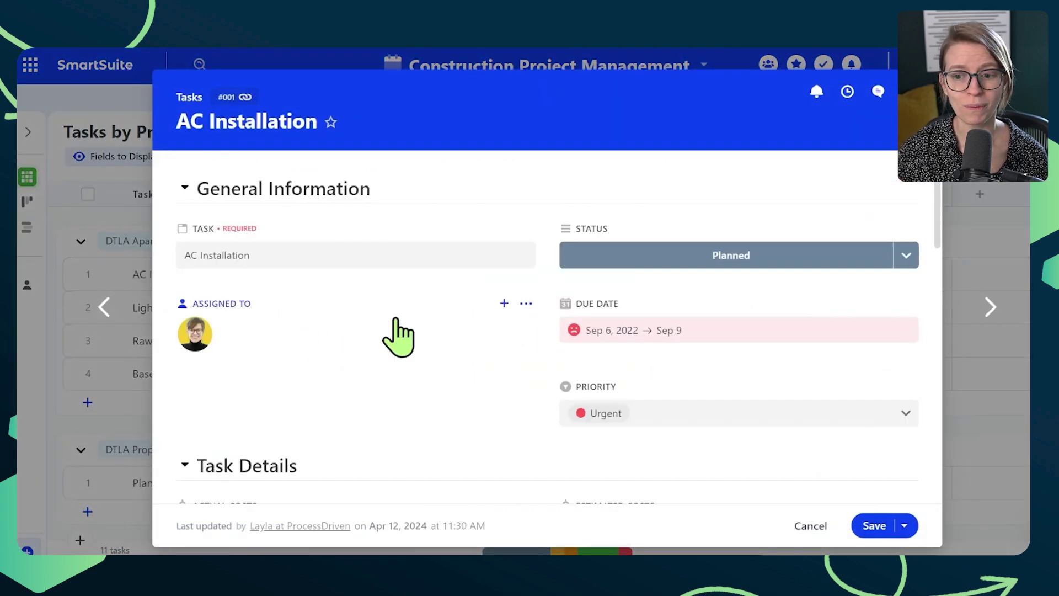
{"action": "scroll", "coordinate": [400, 325], "scroll_direction": "down", "scroll_amount": 10}
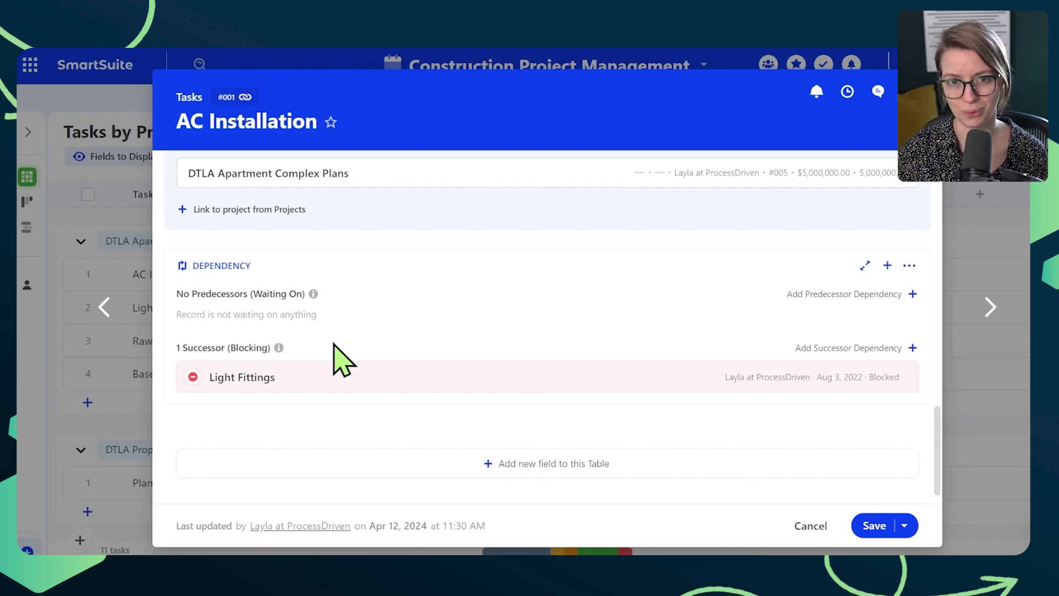
{"action": "left_click", "coordinate": [131, 243]}
Step: Create a public Gantt view named "Gantt View" for the Tasks table and collapse the list of views
{"action": "left_click", "coordinate": [28, 133]}
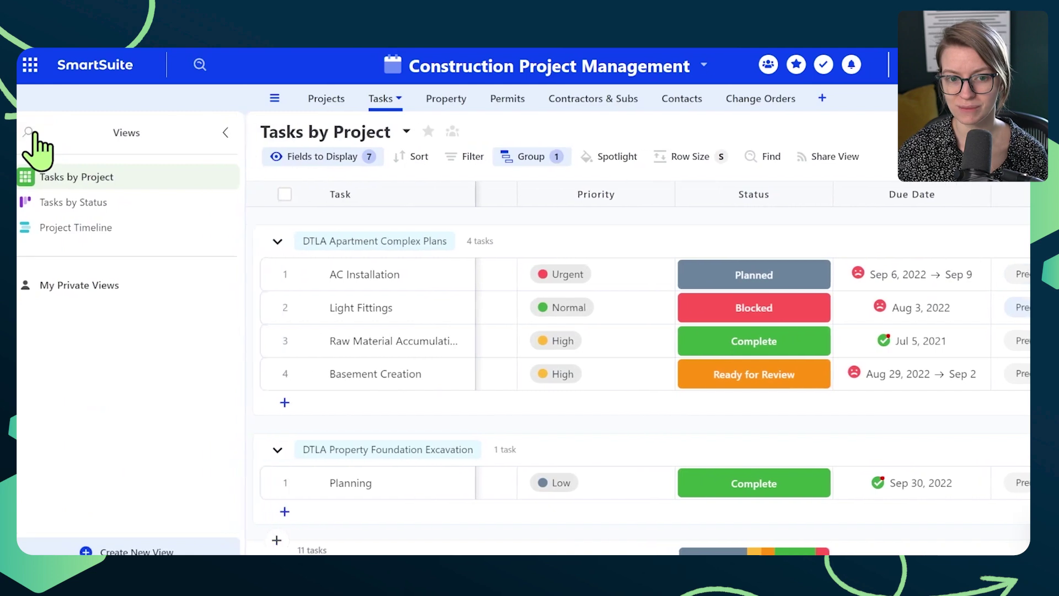
{"action": "left_click", "coordinate": [134, 539]}
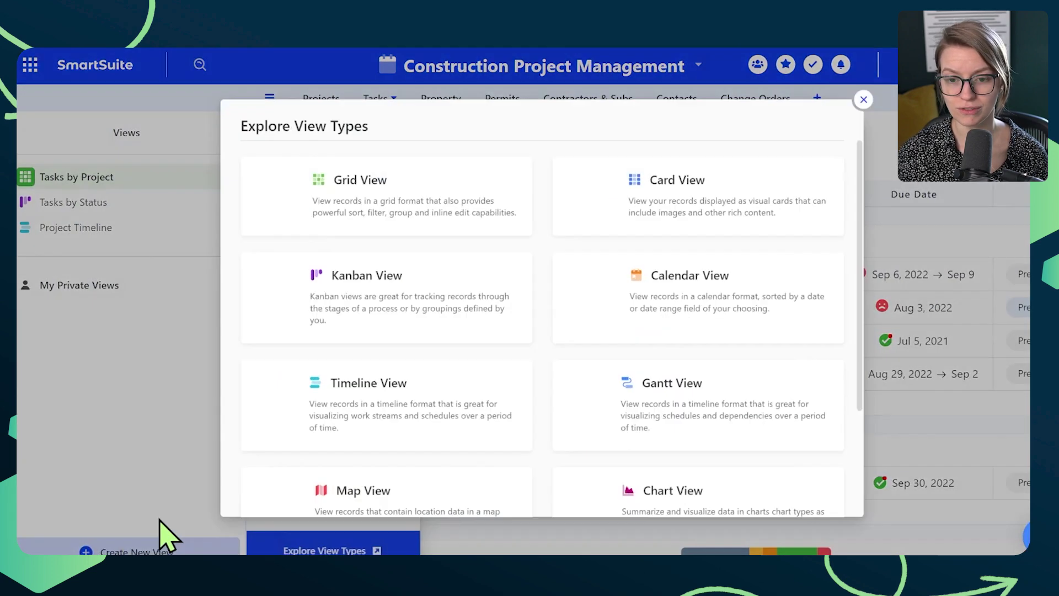
{"action": "scroll", "coordinate": [783, 353], "scroll_direction": "down", "scroll_amount": 2}
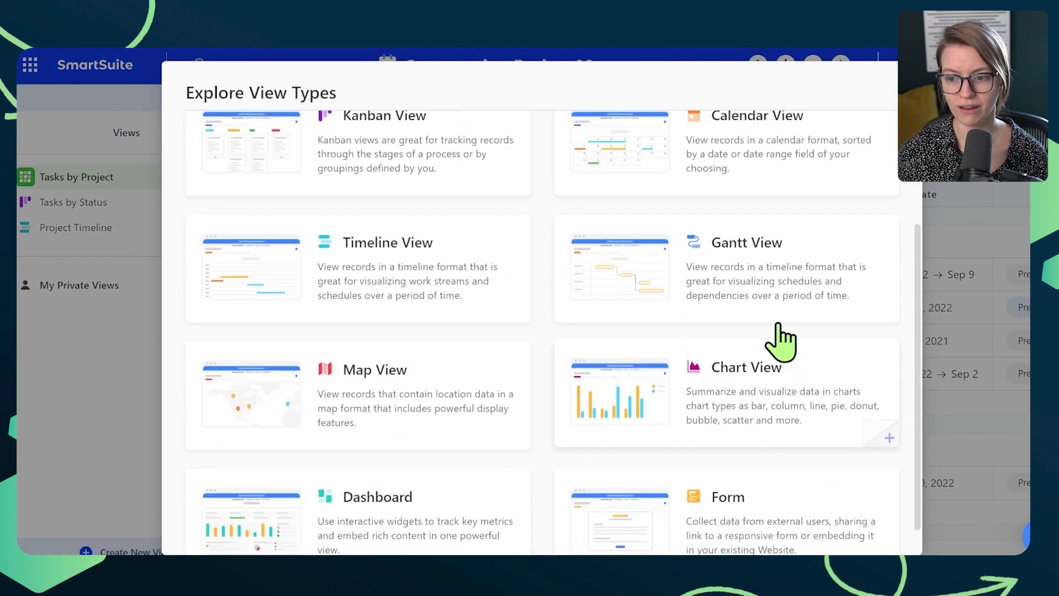
{"action": "left_click", "coordinate": [764, 279]}
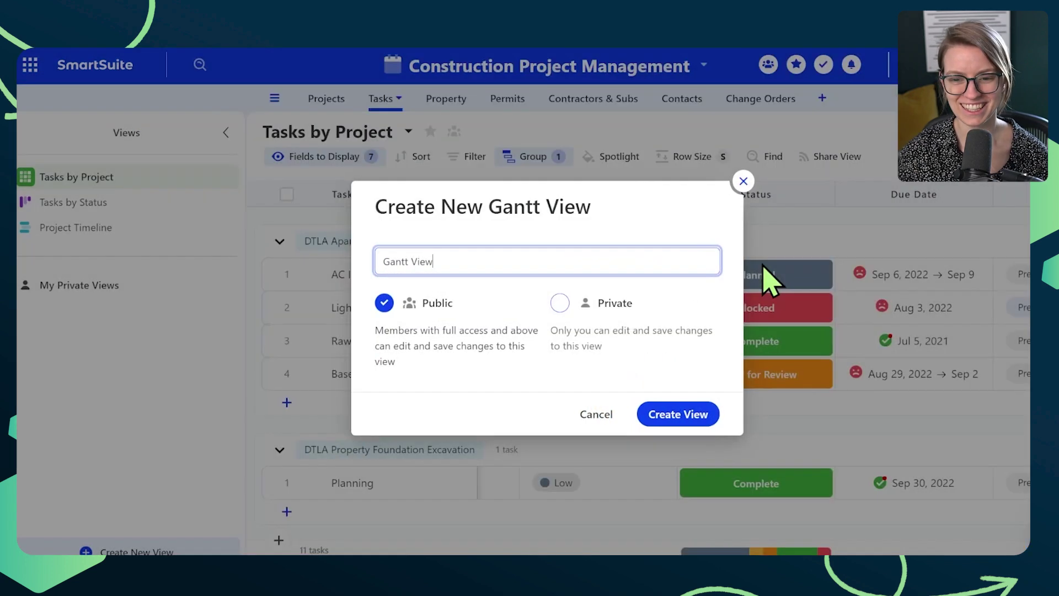
{"action": "left_click", "coordinate": [681, 421]}
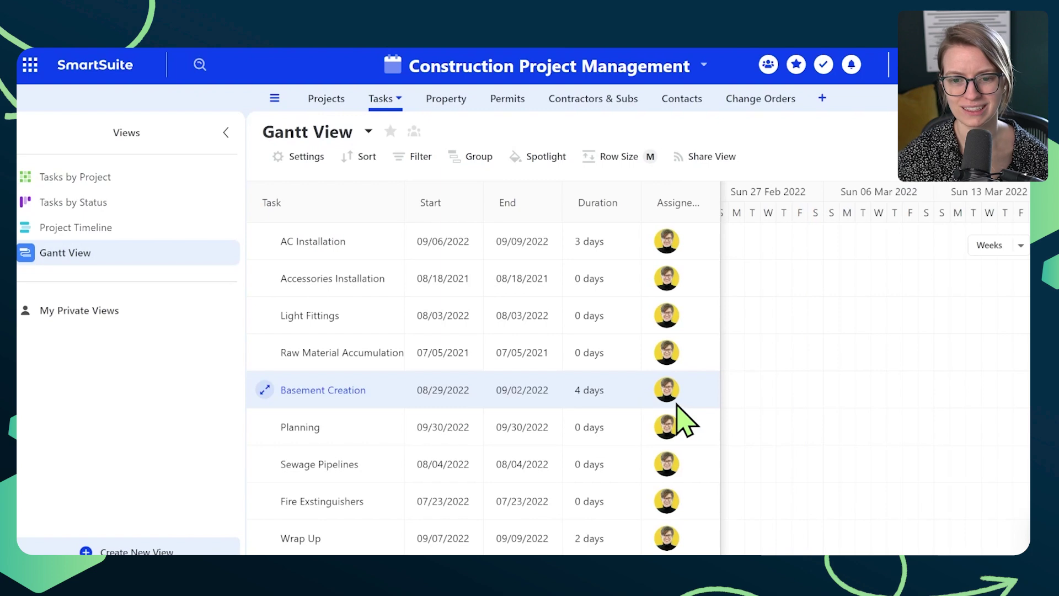
{"action": "left_click", "coordinate": [226, 132]}
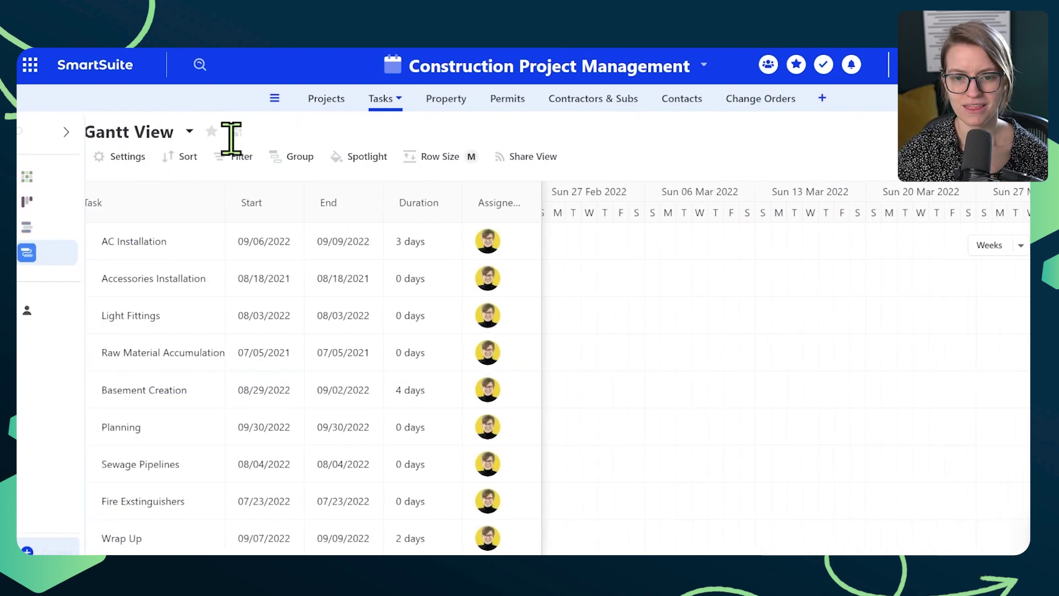
Step: Draw a dependency from Light Fittings to Accessories Installation directly on the Gantt timeline
{"action": "scroll", "coordinate": [949, 268], "scroll_direction": "right", "scroll_amount": 2}
{"action": "scroll", "coordinate": [962, 268], "scroll_direction": "right", "scroll_amount": 5}
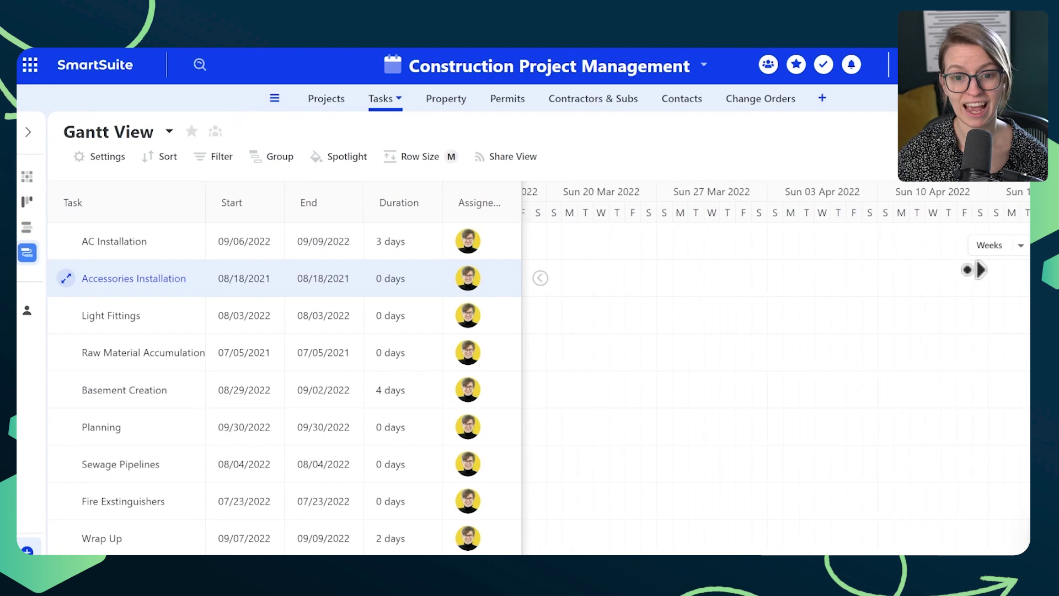
{"action": "scroll", "coordinate": [782, 277], "scroll_direction": "left", "scroll_amount": 5}
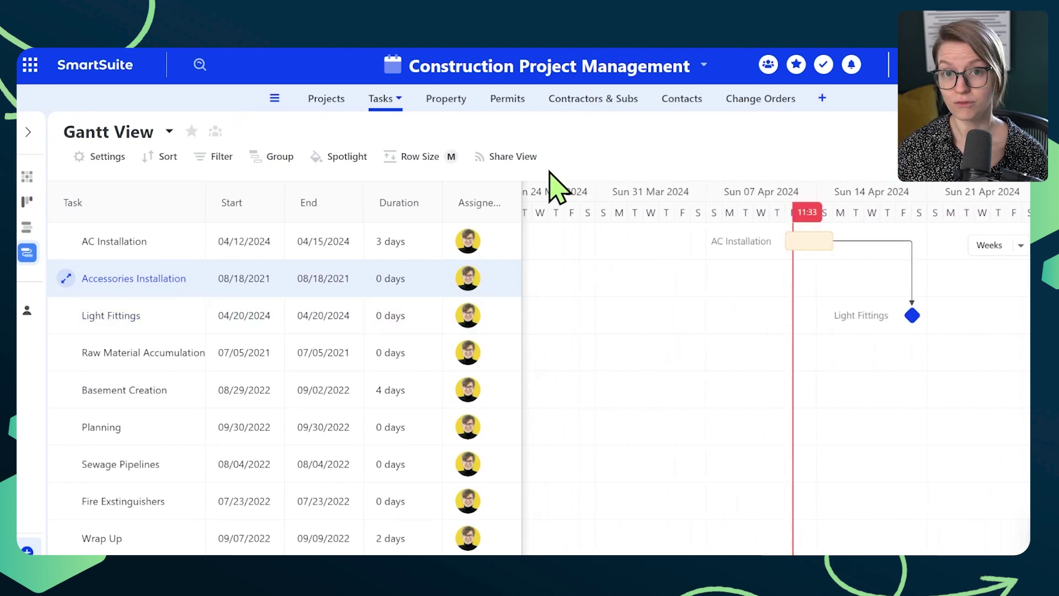
{"action": "mouse_move", "coordinate": [660, 289]}
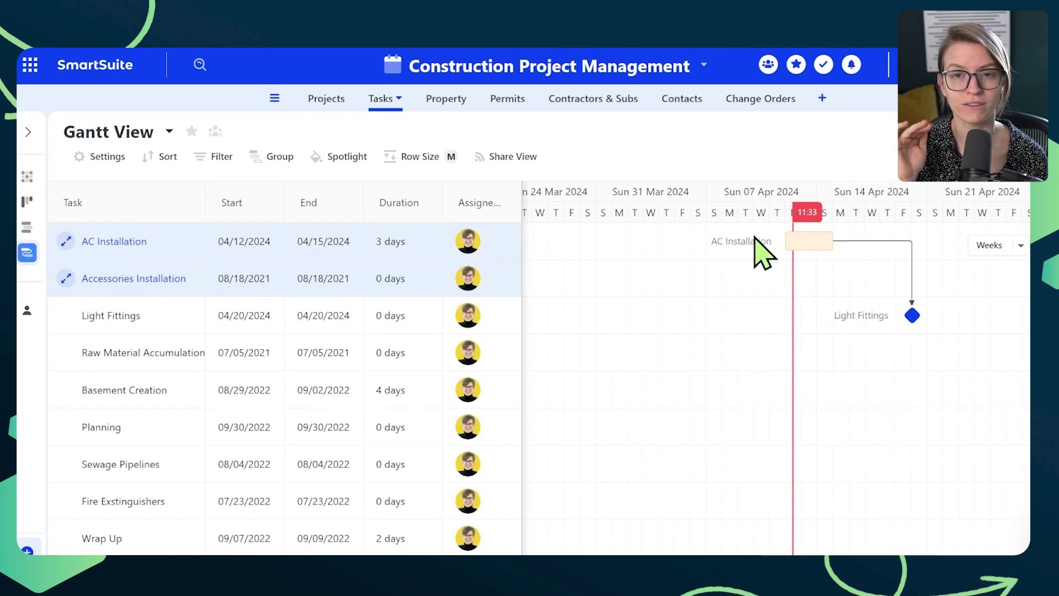
{"action": "mouse_move", "coordinate": [916, 324]}
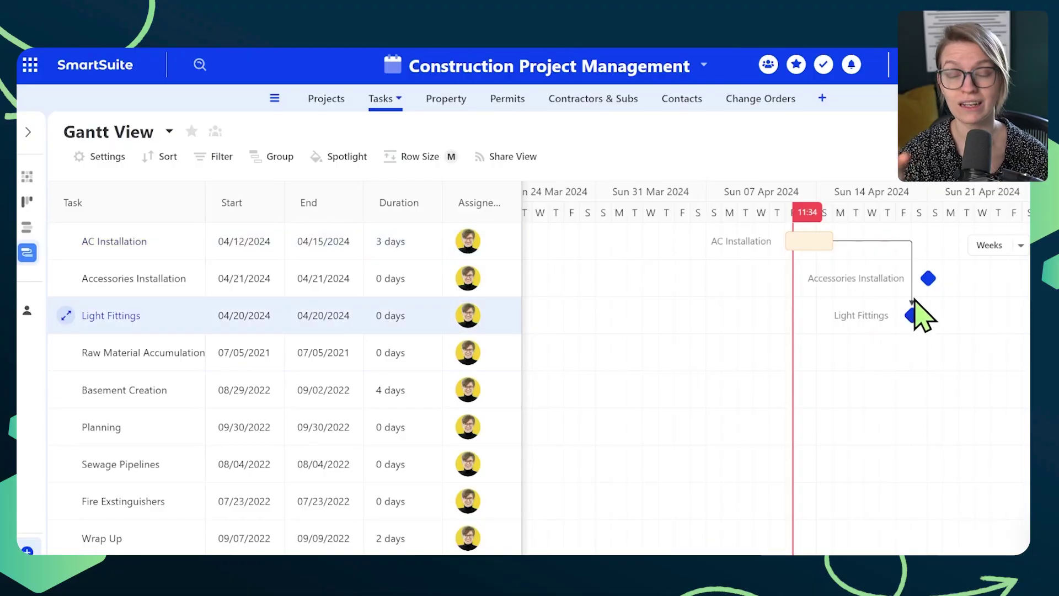
{"action": "mouse_move", "coordinate": [924, 318]}
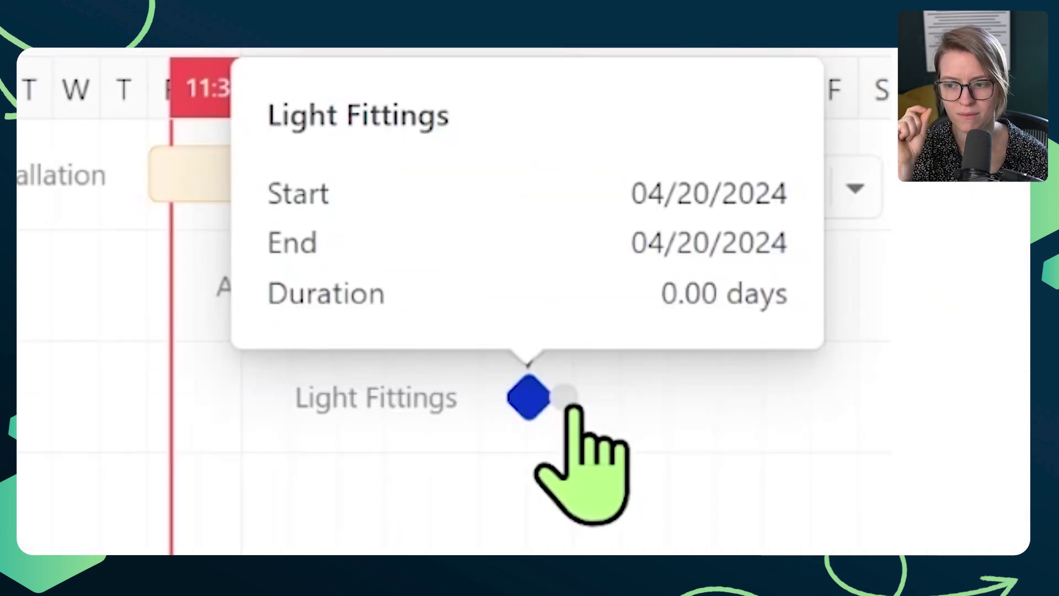
{"action": "left_click_drag", "start_coordinate": [573, 408], "coordinate": [450, 595]}
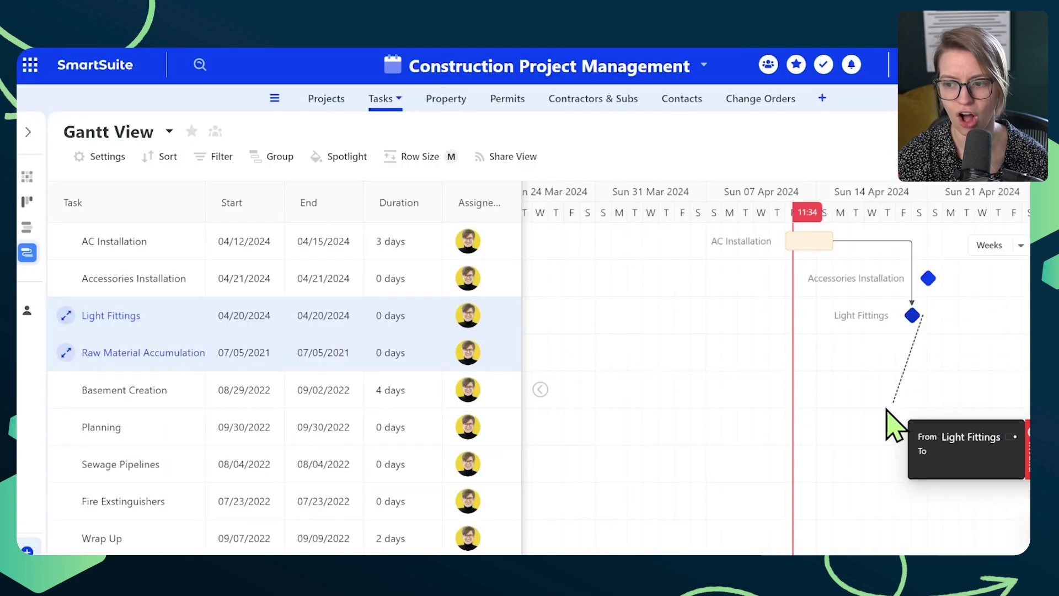
{"action": "left_click_drag", "start_coordinate": [888, 411], "coordinate": [928, 278]}
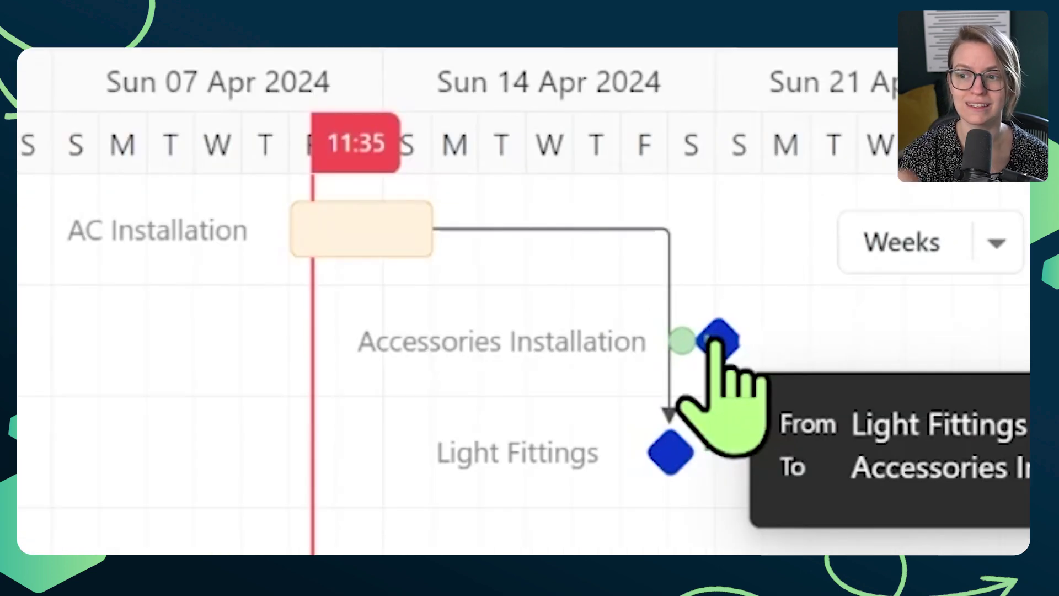
{"action": "left_click_drag", "start_coordinate": [713, 342], "coordinate": [713, 342]}
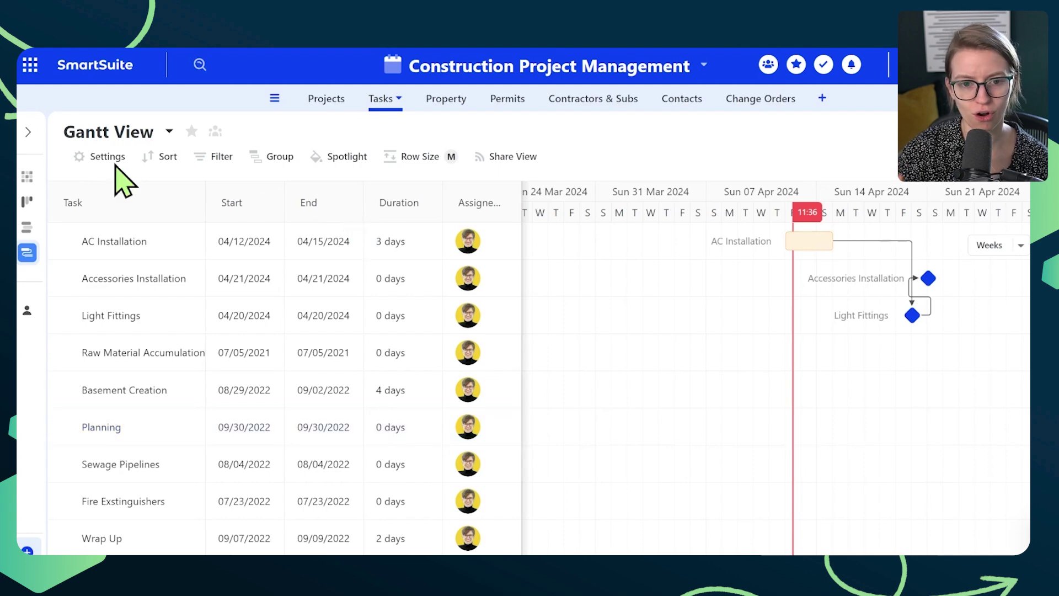
Step: In the Gantt settings, turn the dependency arrows off and on again, and do the same for the task labels
{"action": "left_click", "coordinate": [99, 160]}
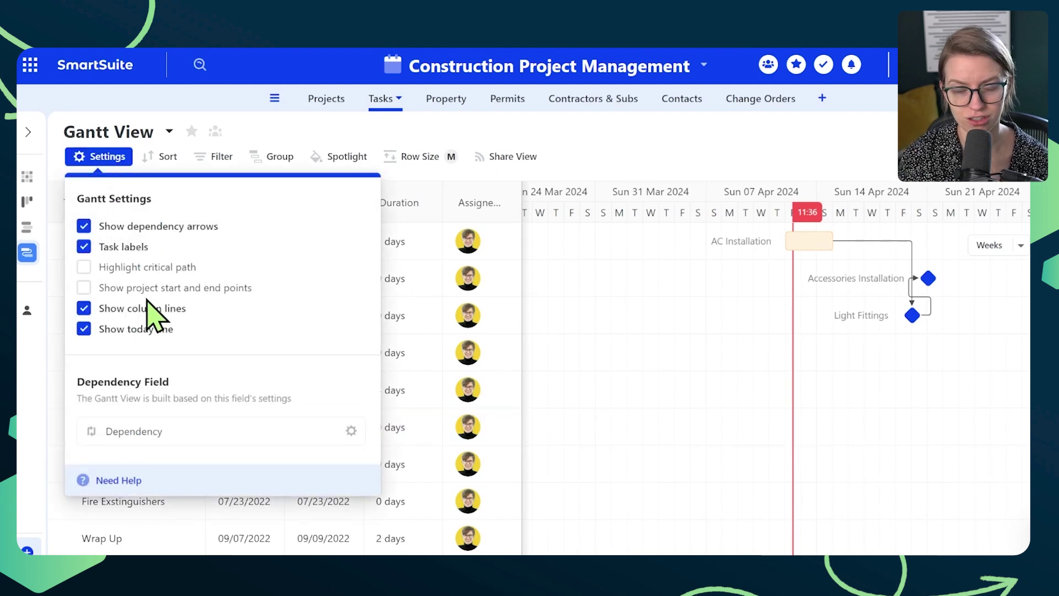
{"action": "left_click", "coordinate": [135, 226]}
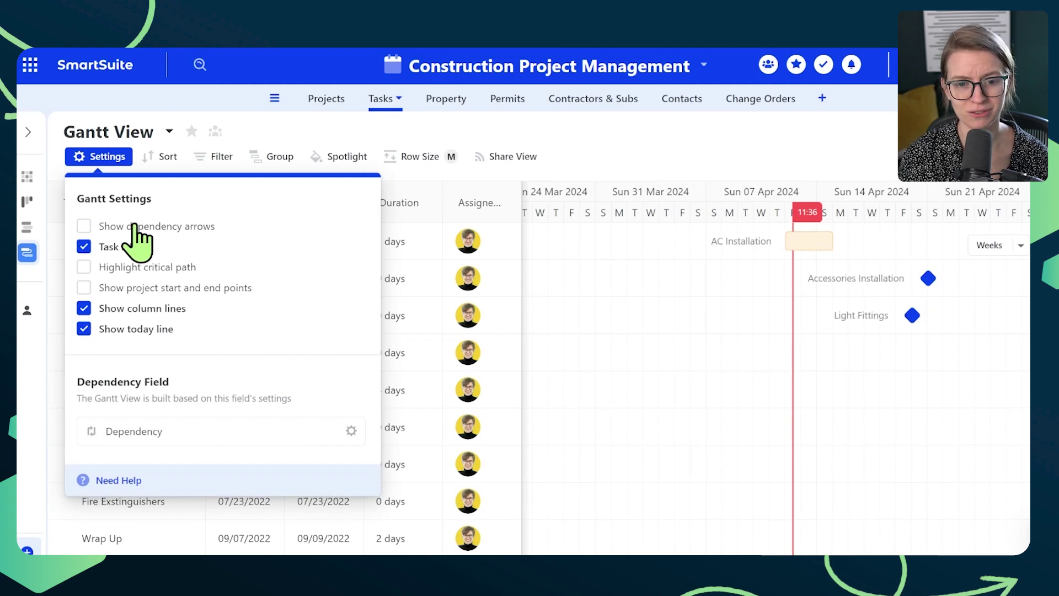
{"action": "left_click", "coordinate": [135, 226]}
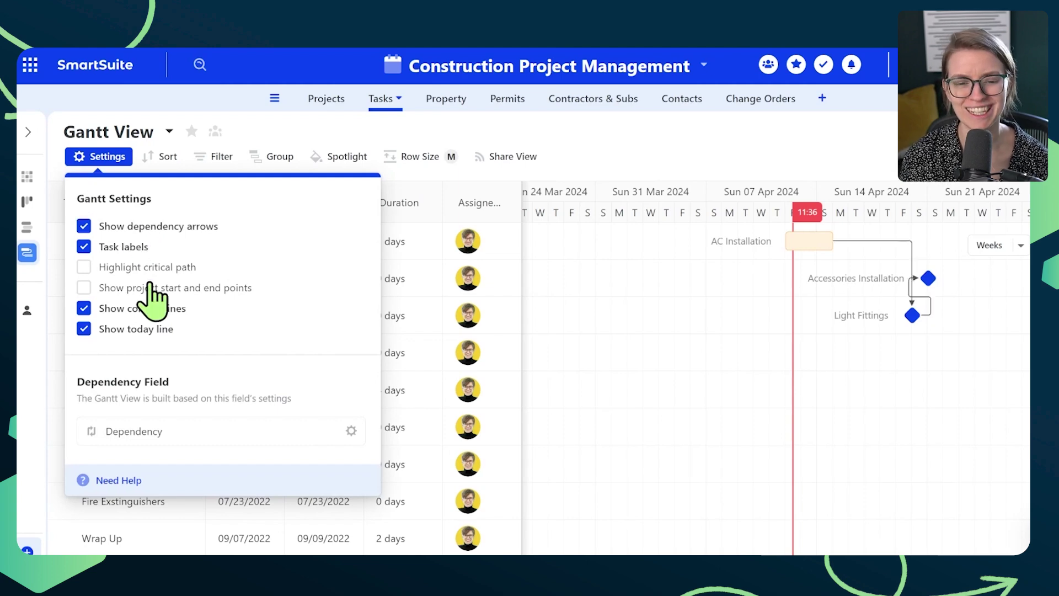
{"action": "left_click", "coordinate": [118, 250]}
{"action": "left_click", "coordinate": [118, 249]}
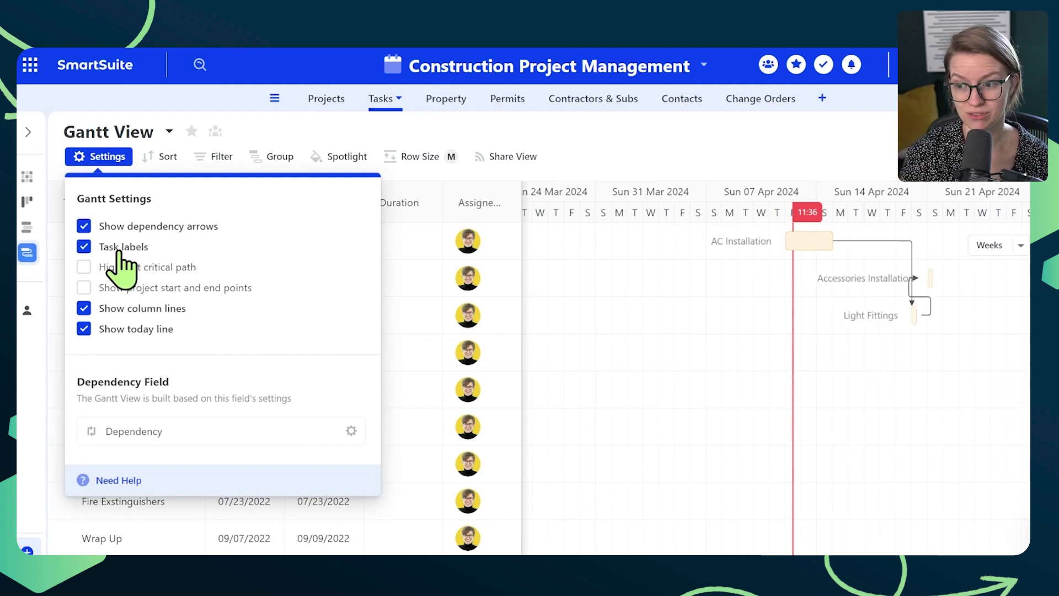
Step: In the Gantt settings, hide task labels, highlight the critical path, and show the project start and end points
{"action": "left_click", "coordinate": [118, 250]}
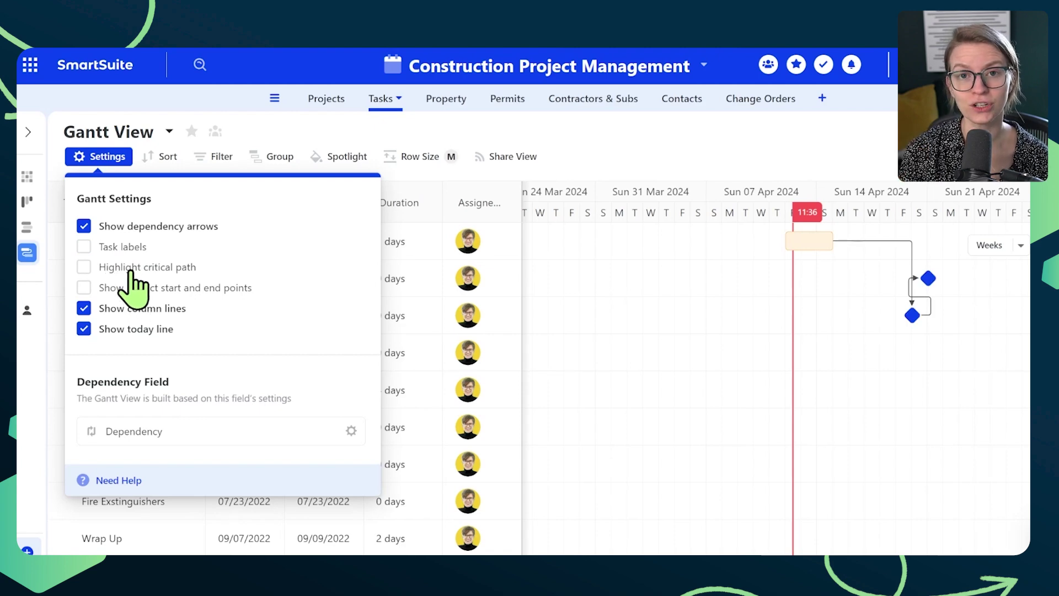
{"action": "left_click", "coordinate": [131, 270]}
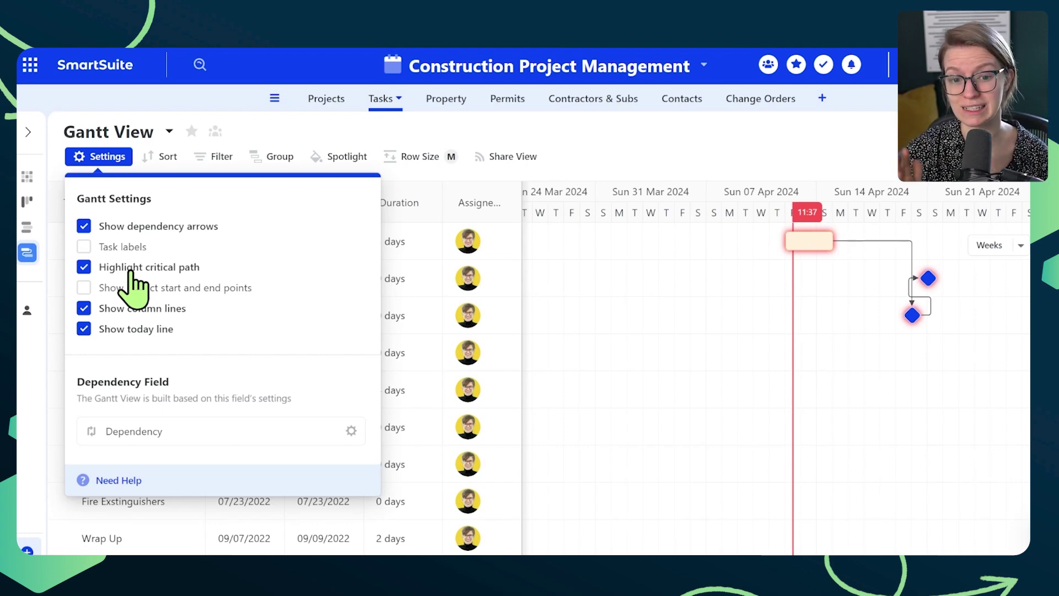
{"action": "left_click", "coordinate": [131, 271]}
{"action": "left_click", "coordinate": [168, 292]}
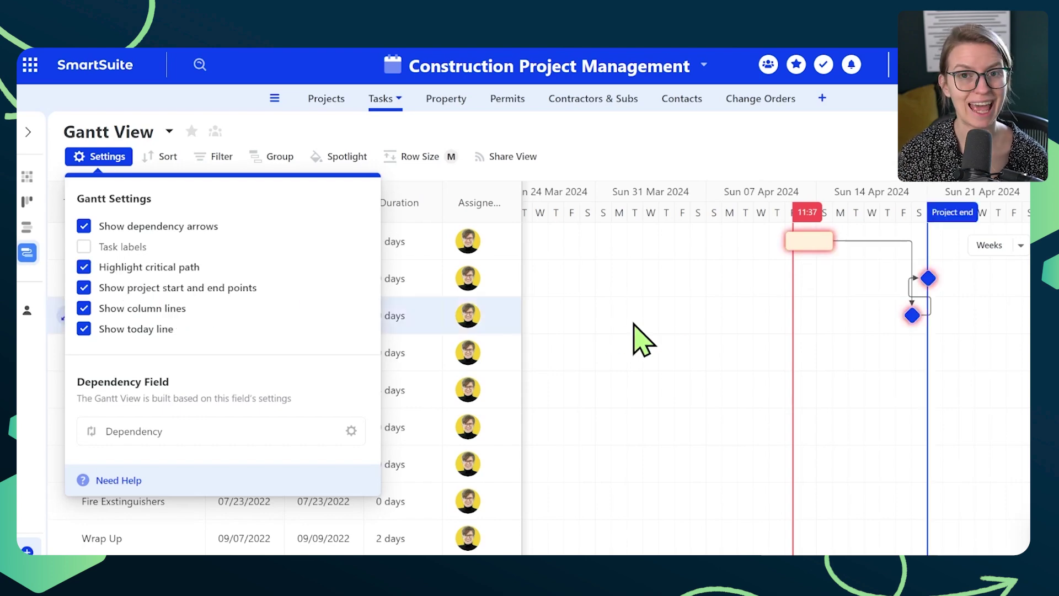
Step: Move the Accessories Installation milestone to 04/25/2024 on the Gantt timeline
{"action": "left_click_drag", "start_coordinate": [928, 279], "coordinate": [991, 287]}
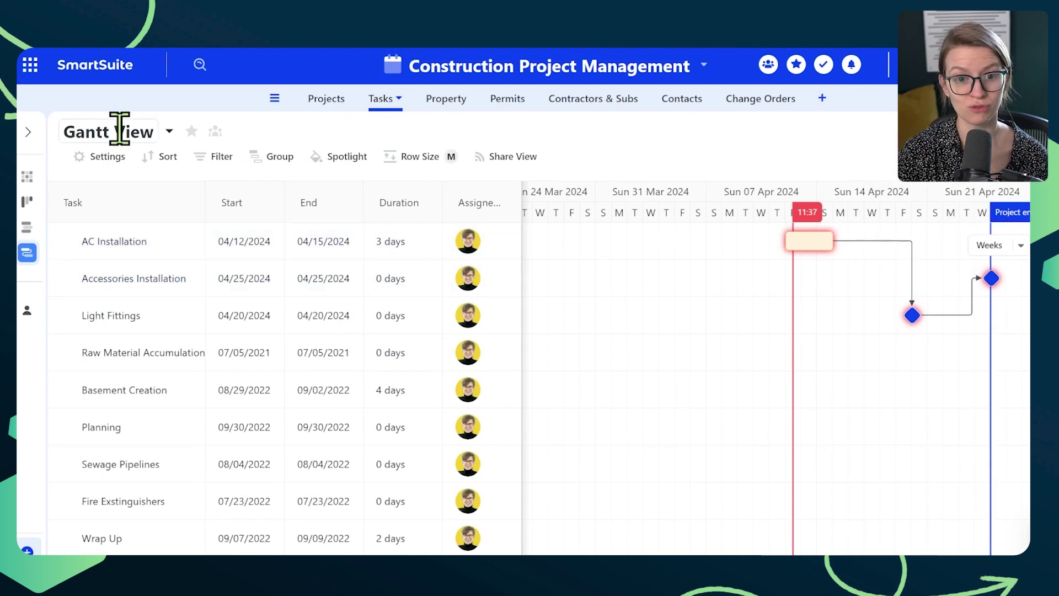
Step: Hide the column lines and the today line in the Gantt settings
{"action": "left_click", "coordinate": [112, 160]}
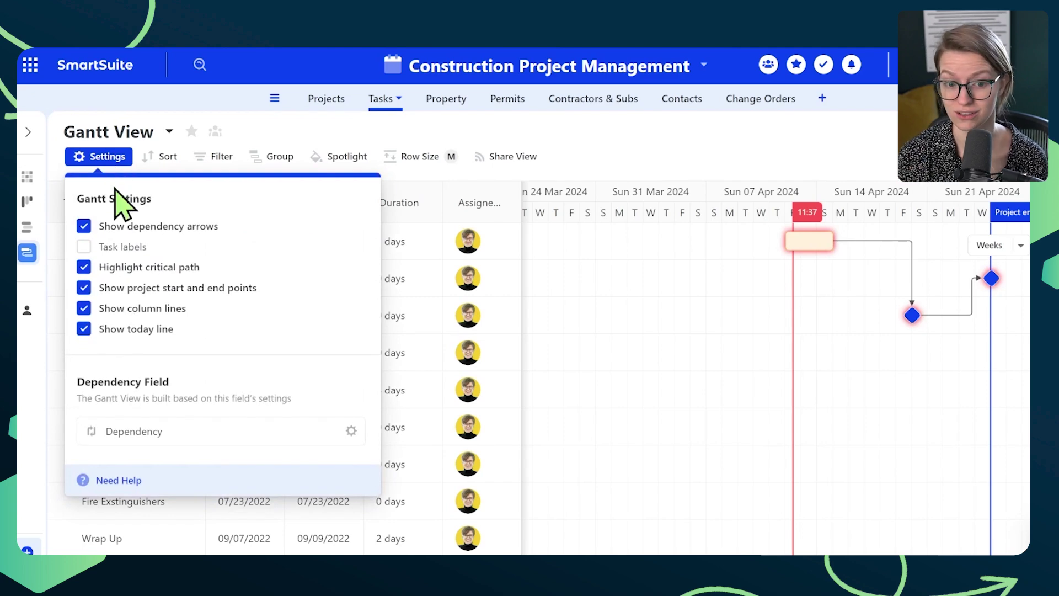
{"action": "left_click", "coordinate": [127, 311]}
{"action": "left_click", "coordinate": [136, 331]}
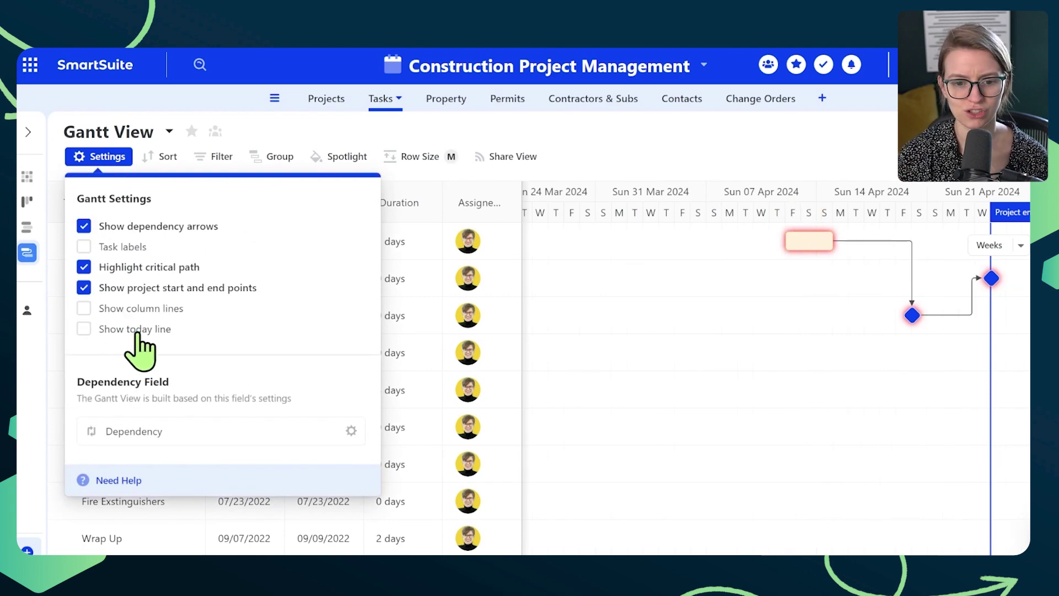
{"action": "left_click", "coordinate": [137, 331]}
{"action": "left_click", "coordinate": [133, 309]}
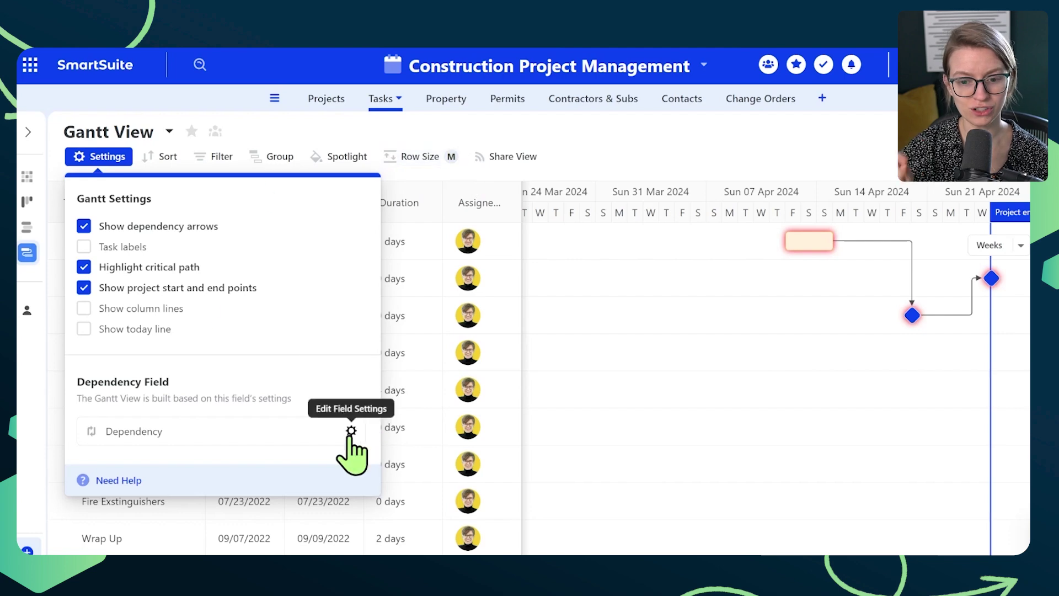
Step: Open the Dependency field's settings from the AC Installation record in the Tasks by Project view
{"action": "mouse_move", "coordinate": [33, 225]}
{"action": "left_click", "coordinate": [29, 182]}
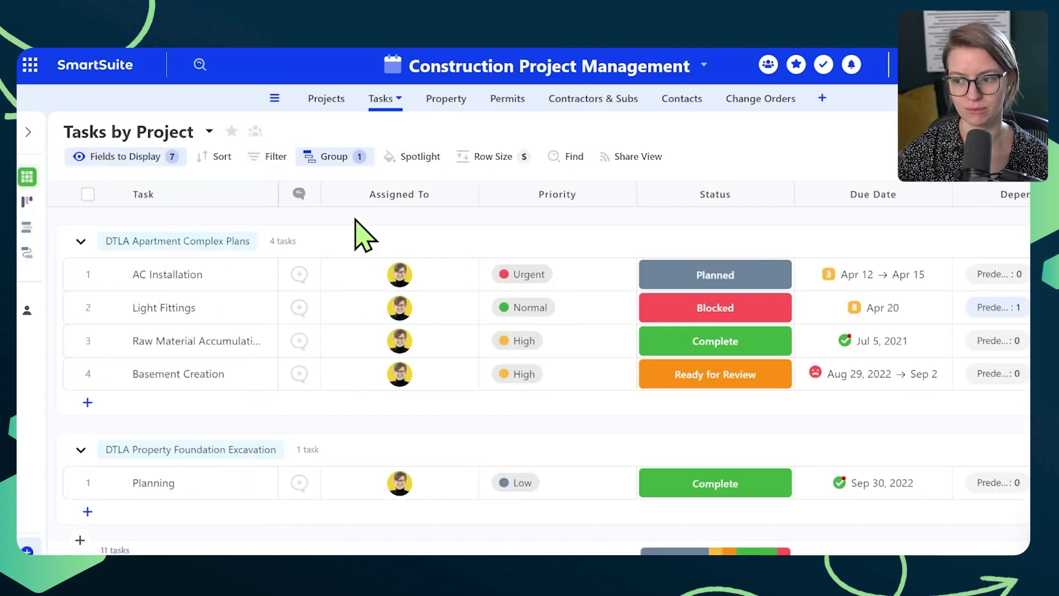
{"action": "left_click", "coordinate": [104, 274]}
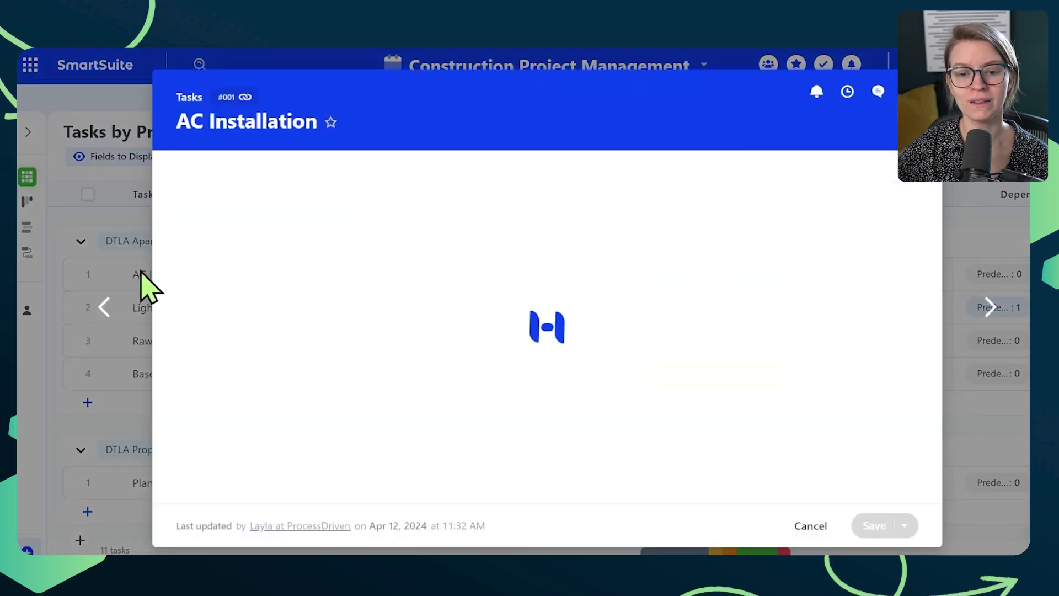
{"action": "scroll", "coordinate": [450, 301], "scroll_direction": "down", "scroll_amount": 10}
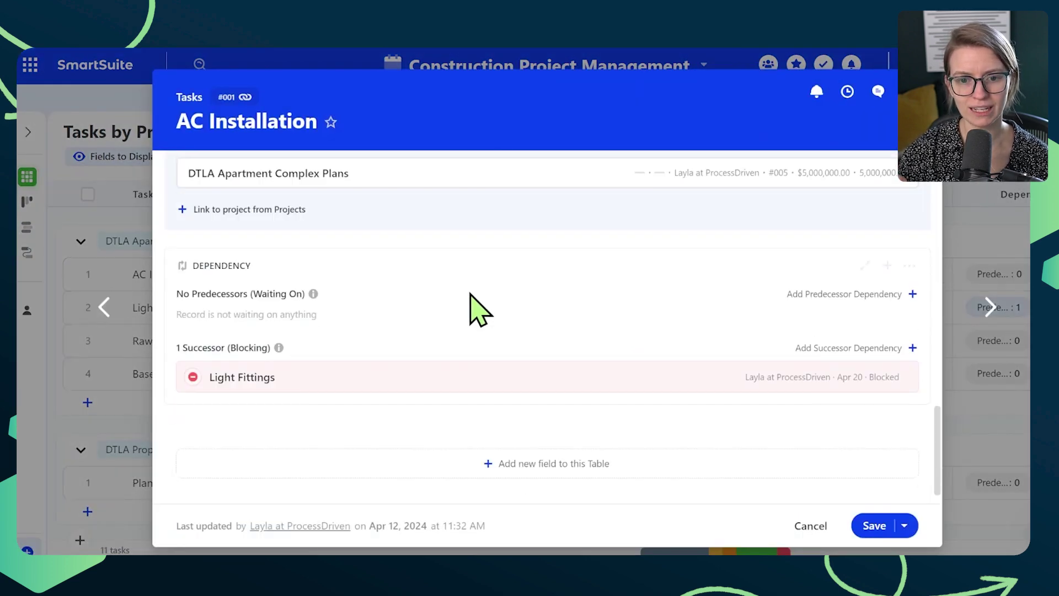
{"action": "left_click", "coordinate": [909, 266]}
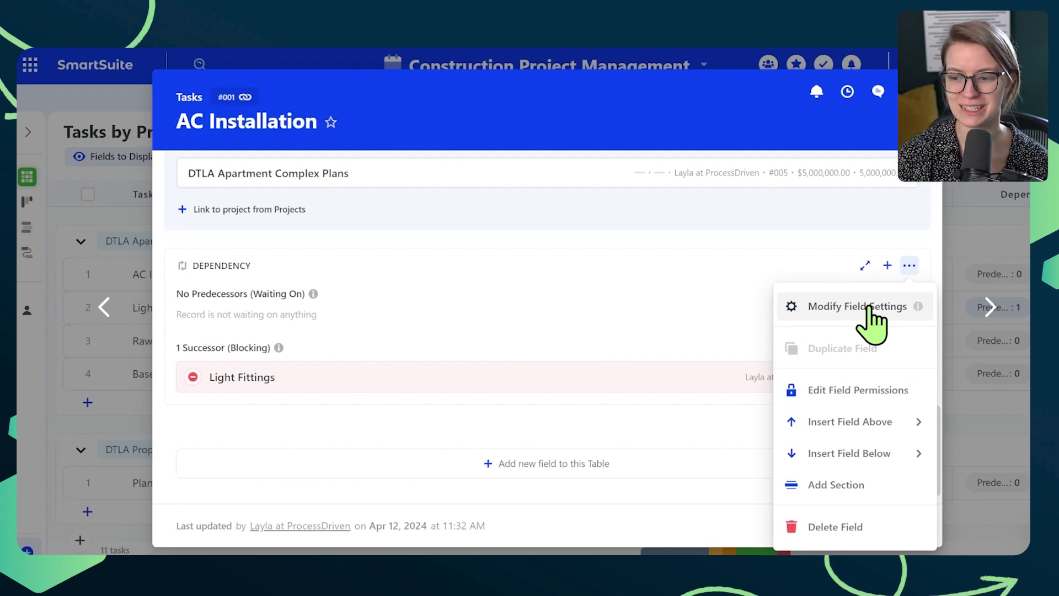
{"action": "left_click", "coordinate": [874, 326]}
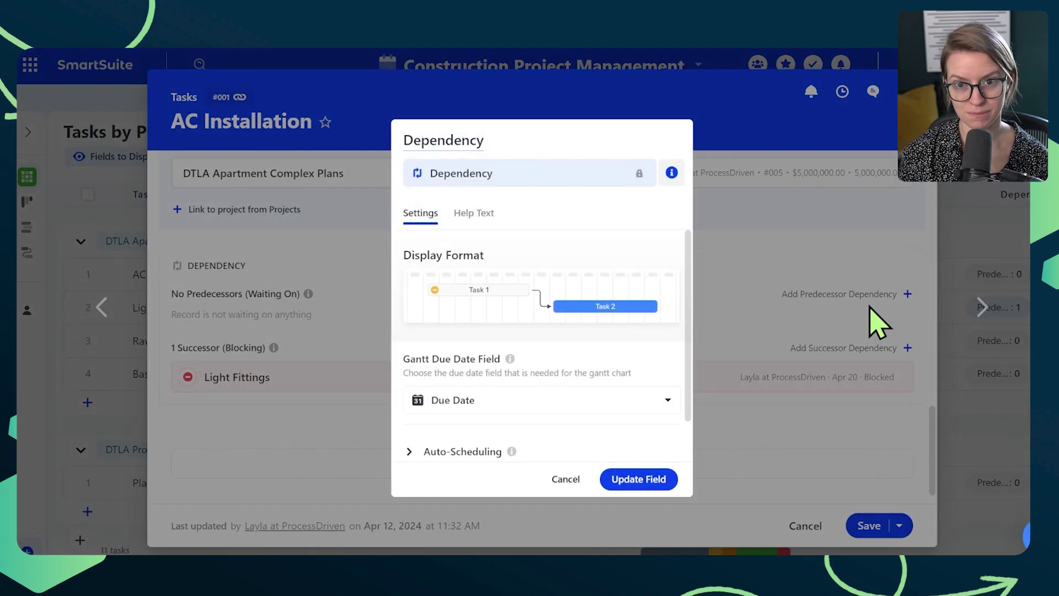
{"action": "left_click", "coordinate": [484, 292]}
{"action": "left_click", "coordinate": [431, 213]}
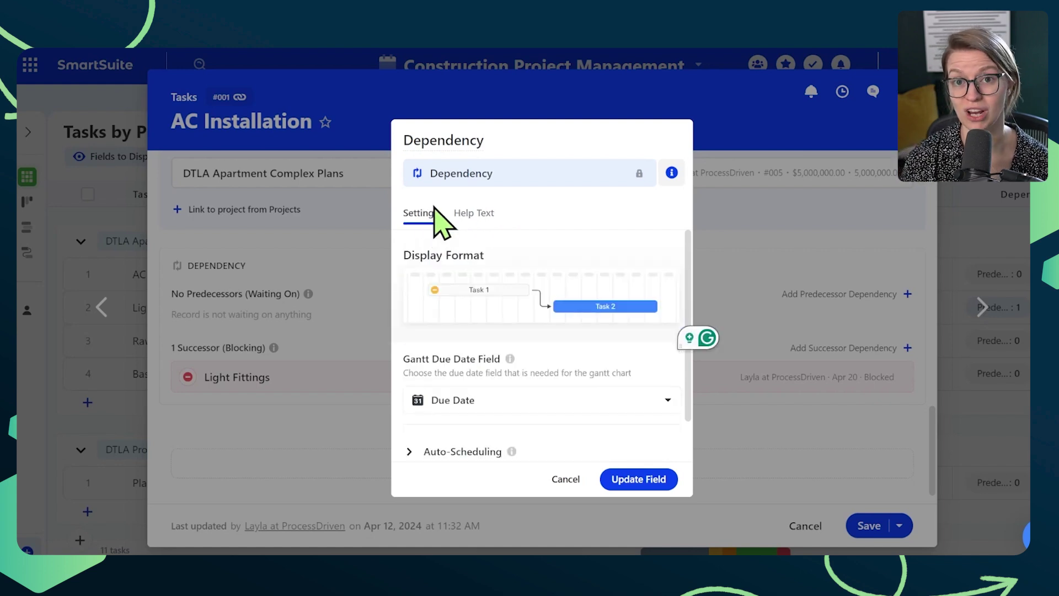
Step: Review the auto-scheduling and dependency mode options, enable automatic scheduling of tasks based on their dependencies, and update the field
{"action": "scroll", "coordinate": [491, 287], "scroll_direction": "down", "scroll_amount": 2}
{"action": "left_click", "coordinate": [444, 436]}
{"action": "left_click", "coordinate": [485, 404]}
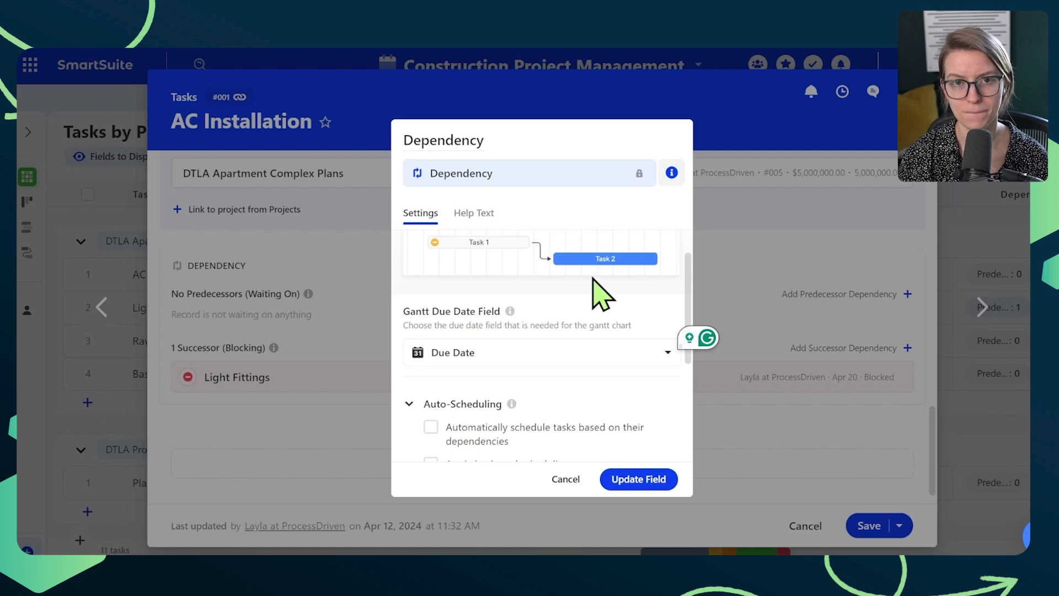
{"action": "scroll", "coordinate": [579, 303], "scroll_direction": "down", "scroll_amount": 3}
{"action": "scroll", "coordinate": [469, 366], "scroll_direction": "up", "scroll_amount": 2}
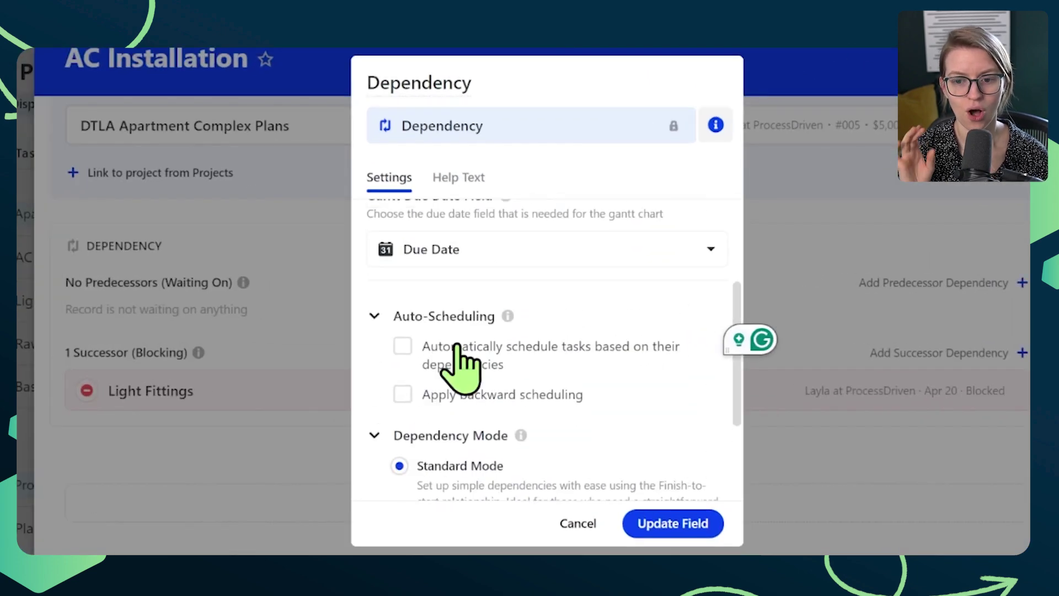
{"action": "scroll", "coordinate": [476, 342], "scroll_direction": "down", "scroll_amount": 3}
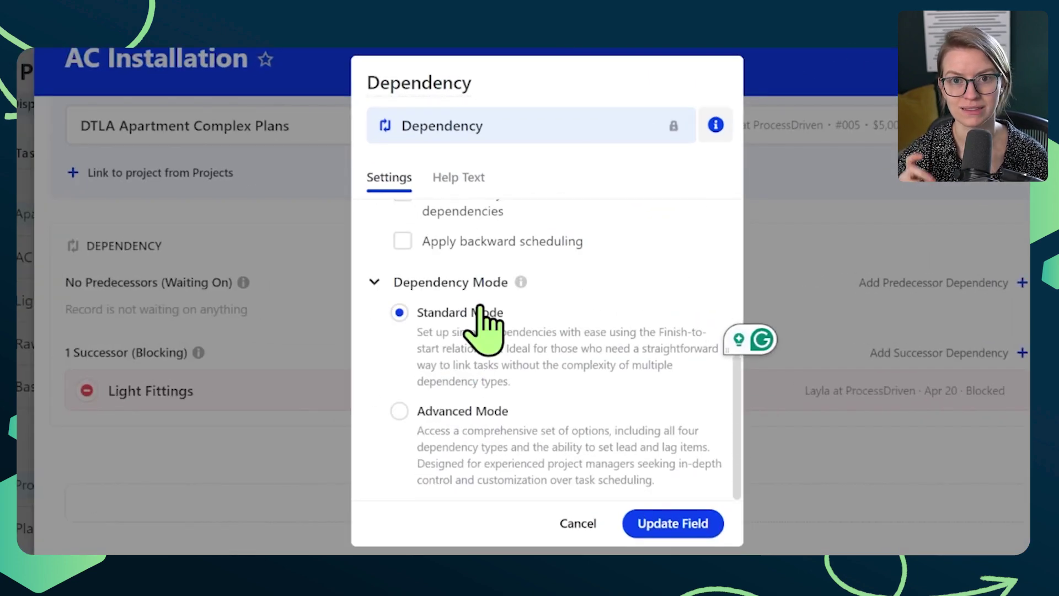
{"action": "scroll", "coordinate": [484, 326], "scroll_direction": "up", "scroll_amount": 4}
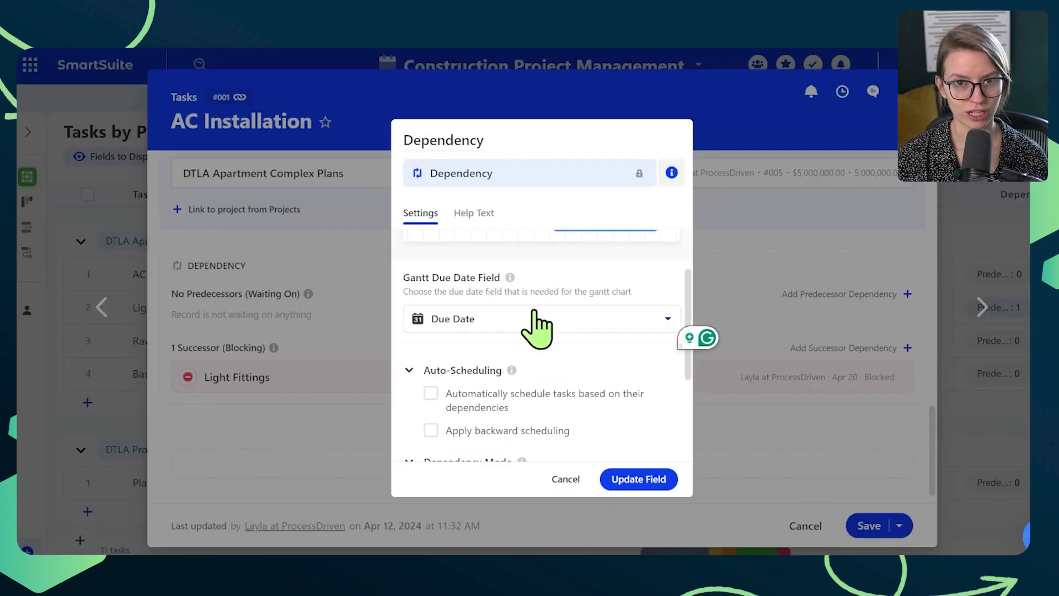
{"action": "left_click", "coordinate": [574, 411]}
{"action": "scroll", "coordinate": [574, 411], "scroll_direction": "down", "scroll_amount": 2}
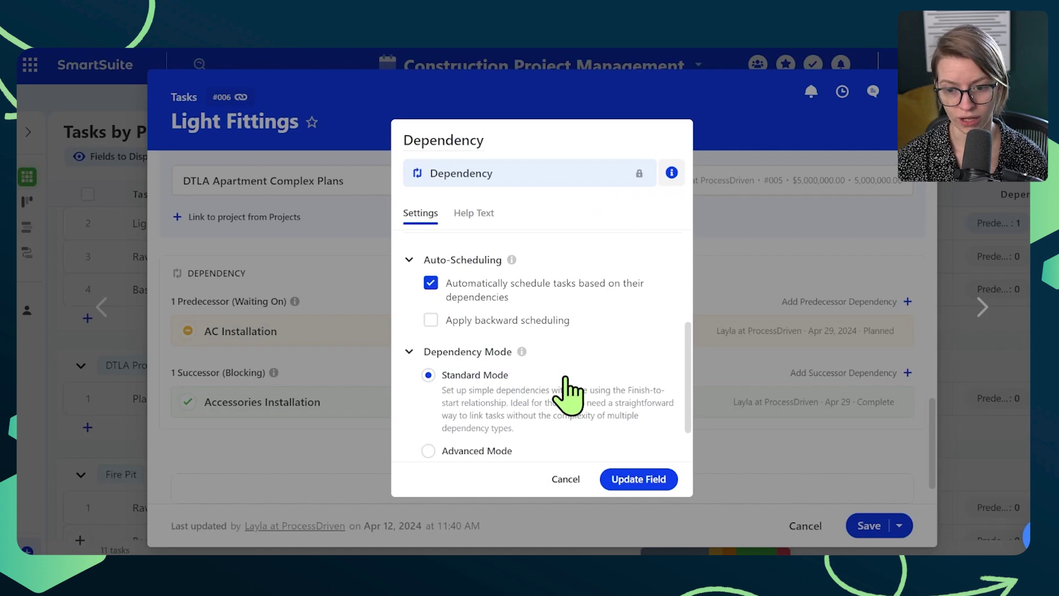
{"action": "left_click", "coordinate": [655, 483]}
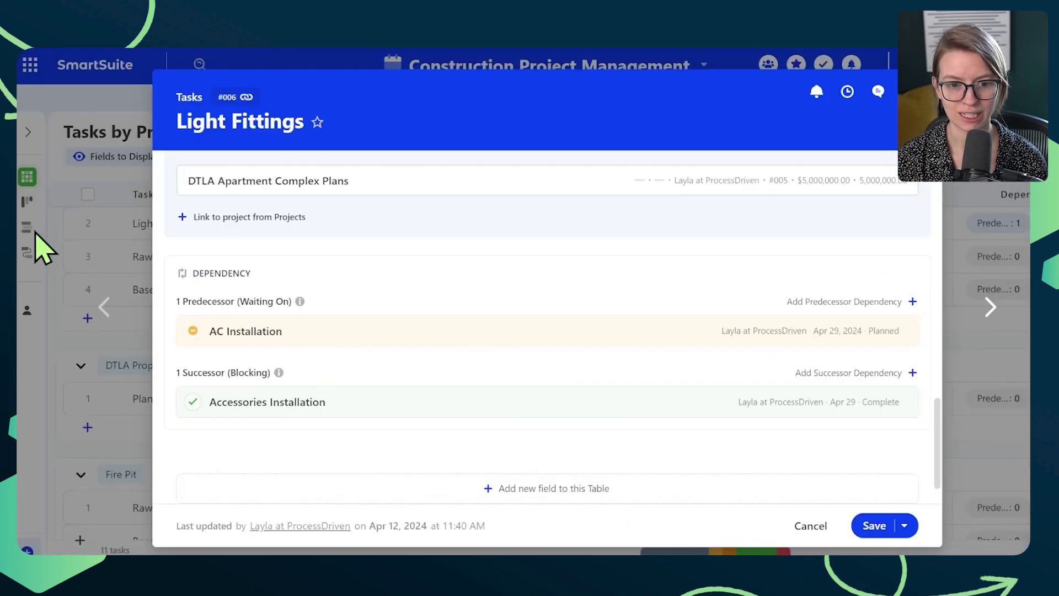
Step: Return to the Gantt View and jump the timeline to the current date
{"action": "left_click", "coordinate": [33, 257]}
{"action": "left_click", "coordinate": [25, 260]}
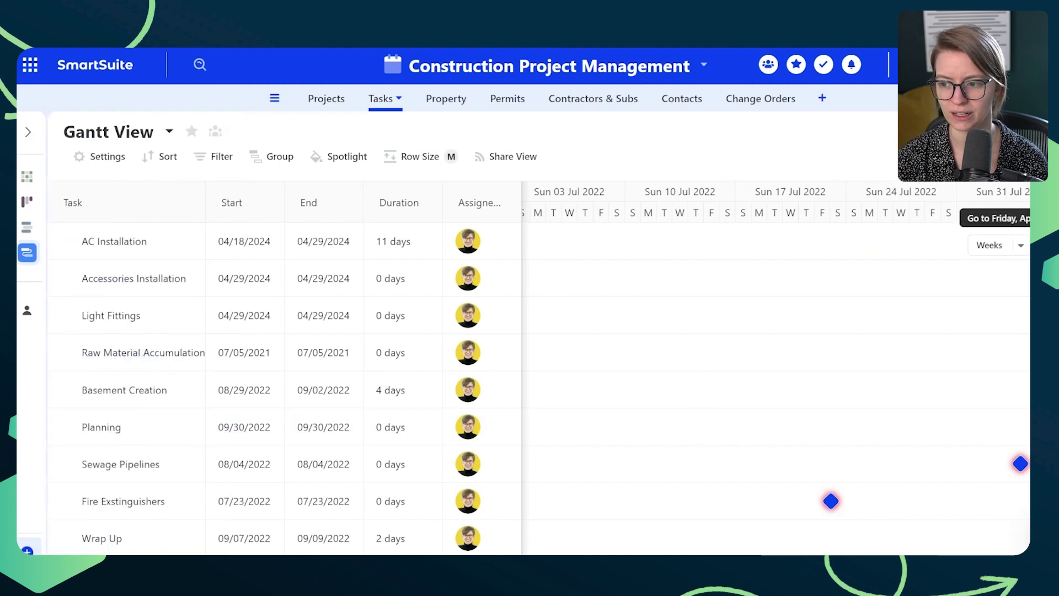
{"action": "left_click", "coordinate": [996, 218]}
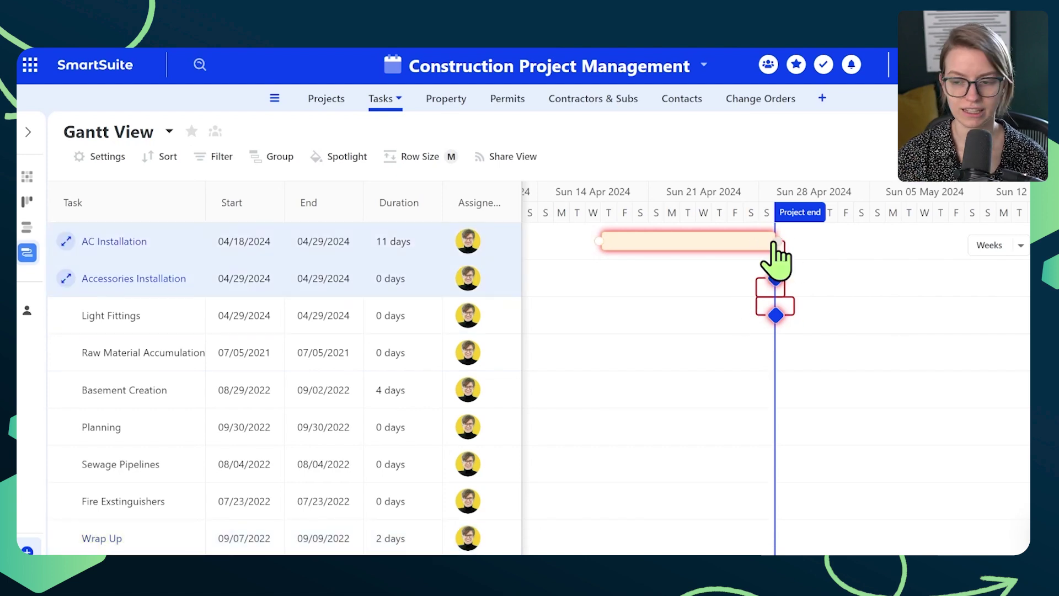
Step: Reschedule AC Installation to 04/27/2024–05/08/2024 on the timeline and extend Light Fittings to end on 05/18/2024
{"action": "mouse_move", "coordinate": [775, 242]}
{"action": "left_click_drag", "start_coordinate": [708, 243], "coordinate": [788, 242]}
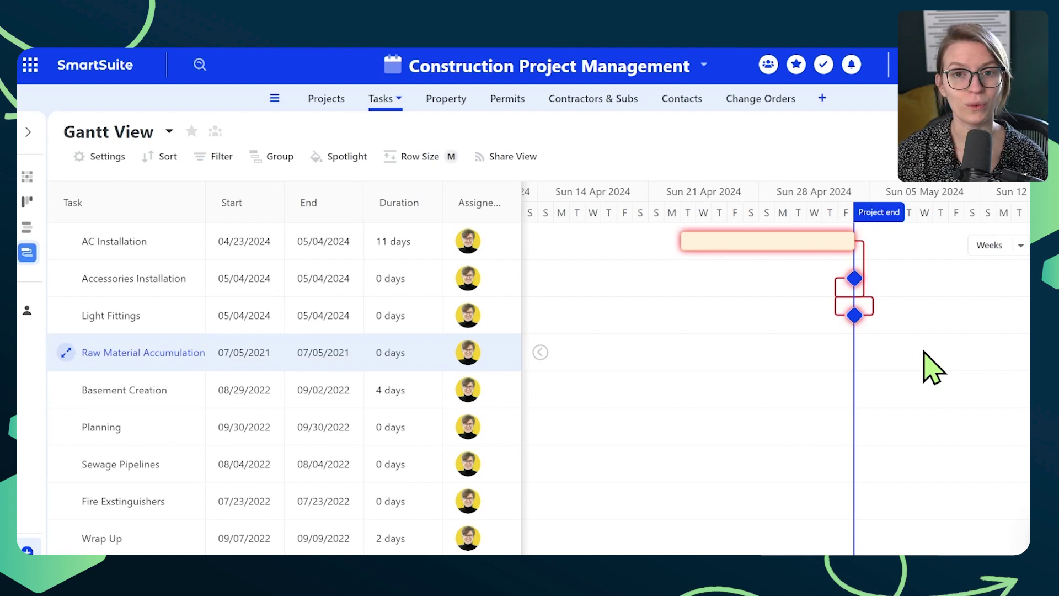
{"action": "left_click_drag", "start_coordinate": [849, 240], "coordinate": [912, 240]}
{"action": "mouse_move", "coordinate": [918, 315]}
{"action": "left_mouse_down"}
{"action": "mouse_move", "coordinate": [975, 322]}
{"action": "mouse_move", "coordinate": [917, 315]}
{"action": "left_mouse_up"}
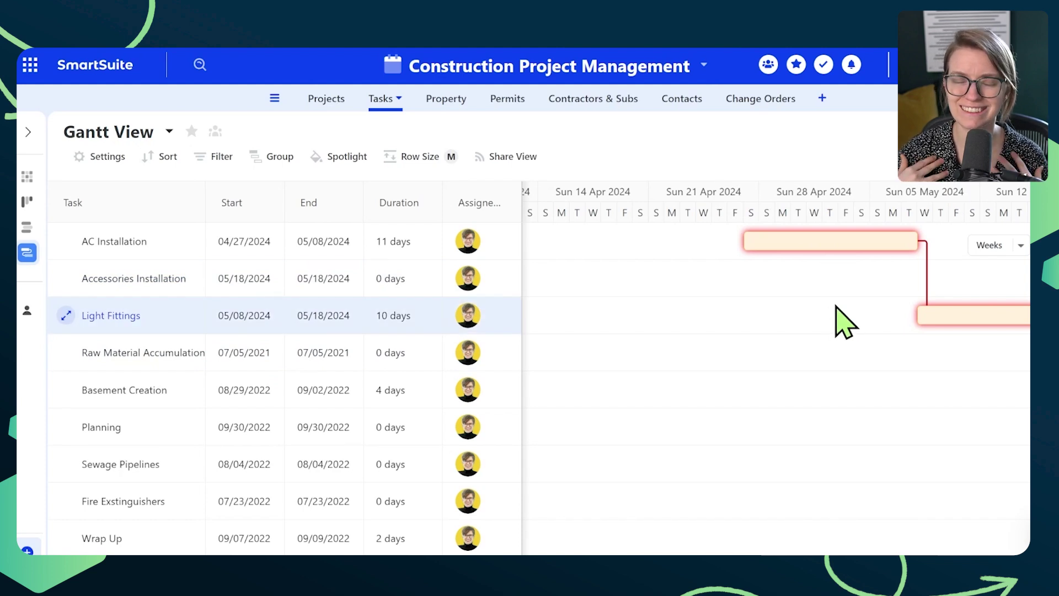
Step: Shorten AC Installation to end on 04/30/2024 and Light Fittings to end on 05/03/2024 on the Gantt timeline
{"action": "scroll", "coordinate": [836, 309], "scroll_direction": "right", "scroll_amount": 3}
{"action": "left_click_drag", "start_coordinate": [780, 245], "coordinate": [652, 246]}
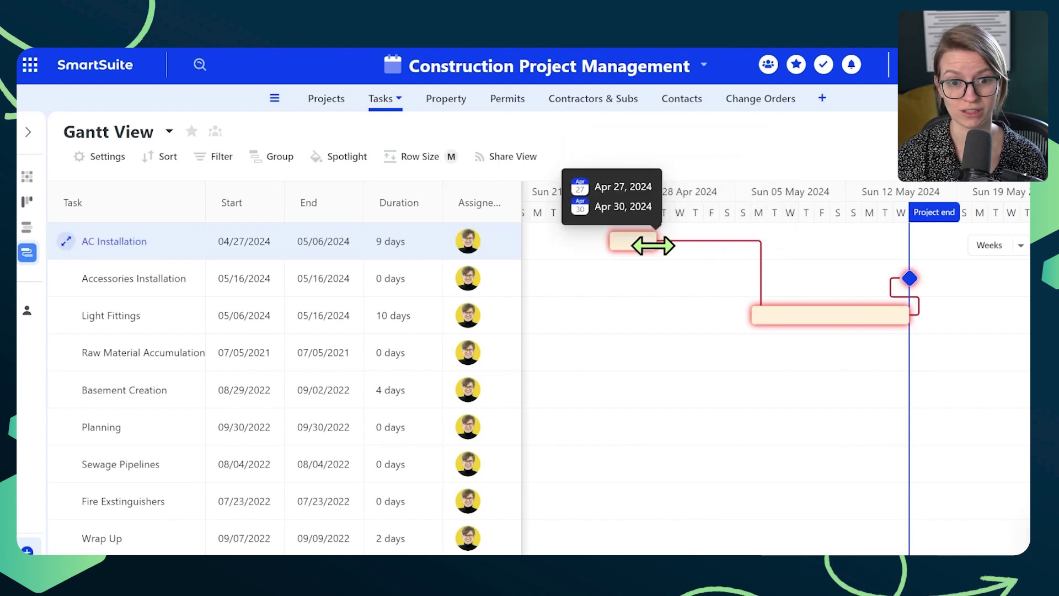
{"action": "left_click_drag", "start_coordinate": [653, 246], "coordinate": [655, 244]}
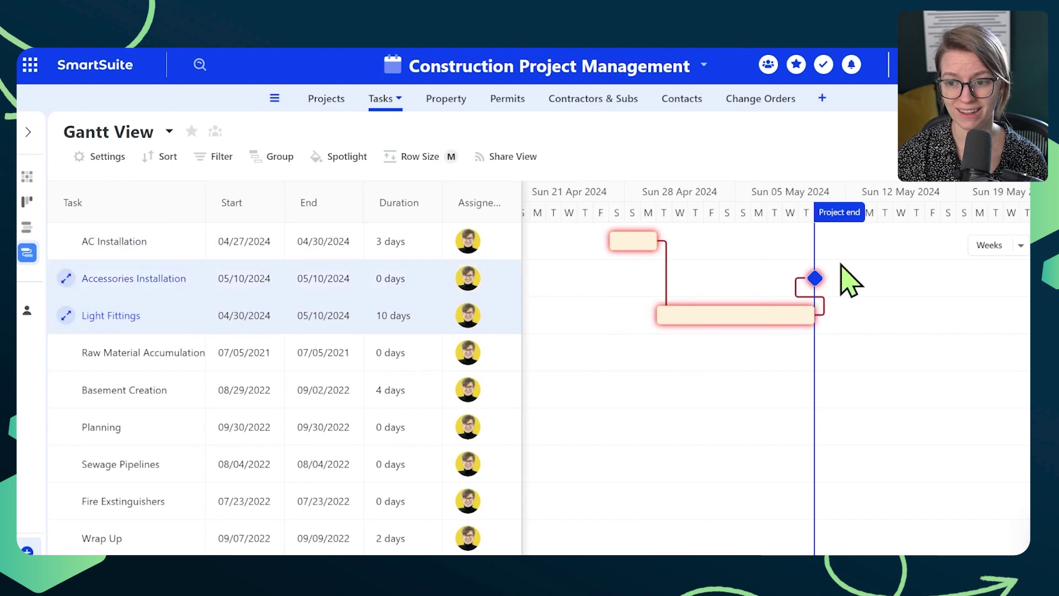
{"action": "left_click_drag", "start_coordinate": [811, 313], "coordinate": [706, 311]}
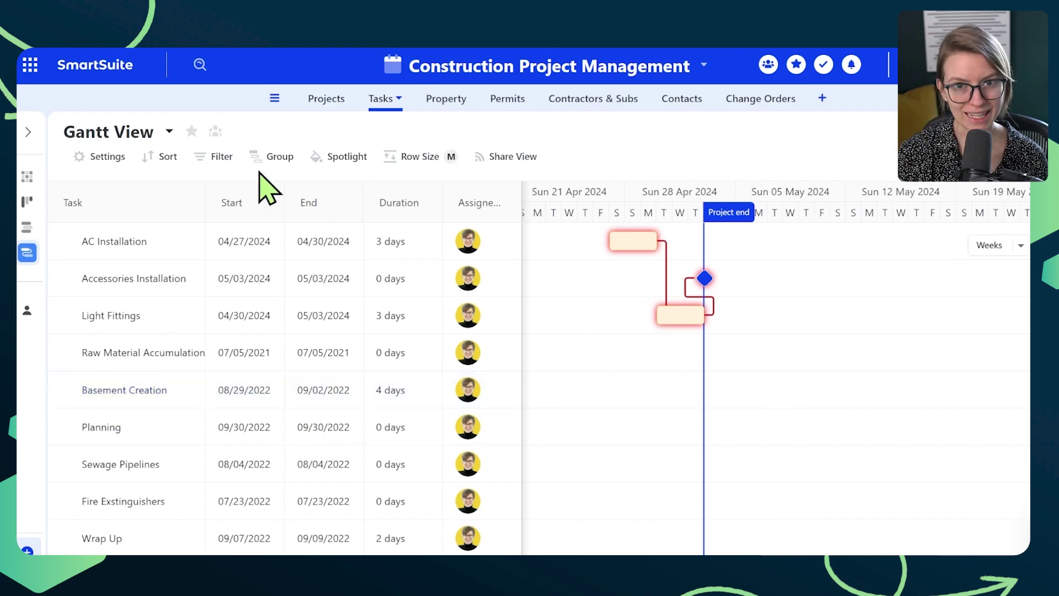
Step: Enable backward scheduling in the Dependency field's auto-scheduling options and update the field
{"action": "left_click", "coordinate": [98, 156]}
{"action": "left_click", "coordinate": [352, 431]}
{"action": "scroll", "coordinate": [525, 374], "scroll_direction": "down", "scroll_amount": 2}
{"action": "left_click", "coordinate": [499, 404]}
{"action": "scroll", "coordinate": [499, 409], "scroll_direction": "down", "scroll_amount": 1}
{"action": "left_click", "coordinate": [452, 405]}
{"action": "left_click", "coordinate": [634, 479]}
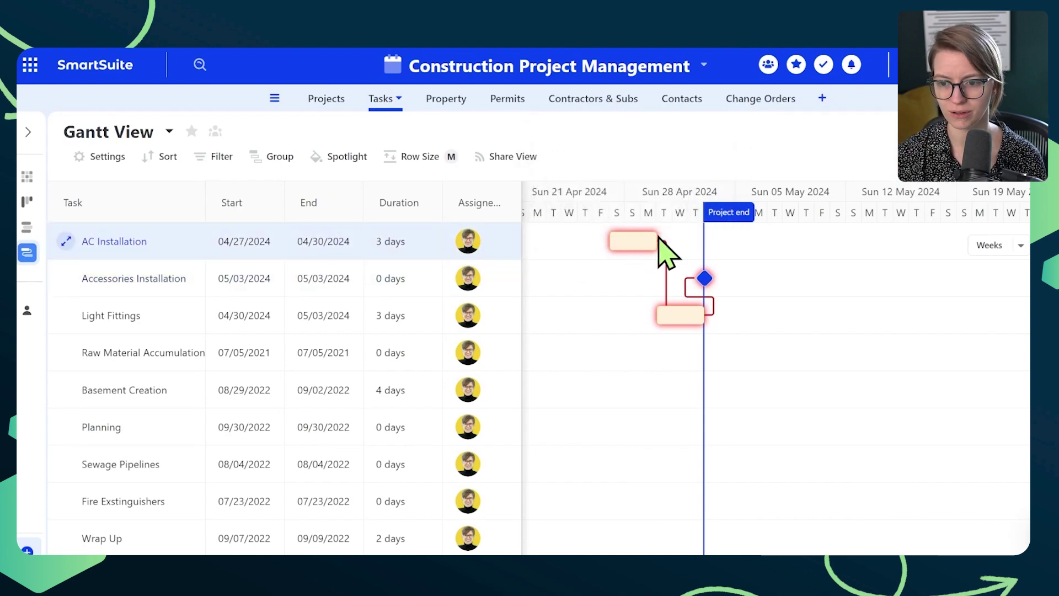
Step: Lengthen AC Installation and then Light Fittings to 7 days each on the Gantt timeline
{"action": "left_click_drag", "start_coordinate": [656, 243], "coordinate": [709, 246]}
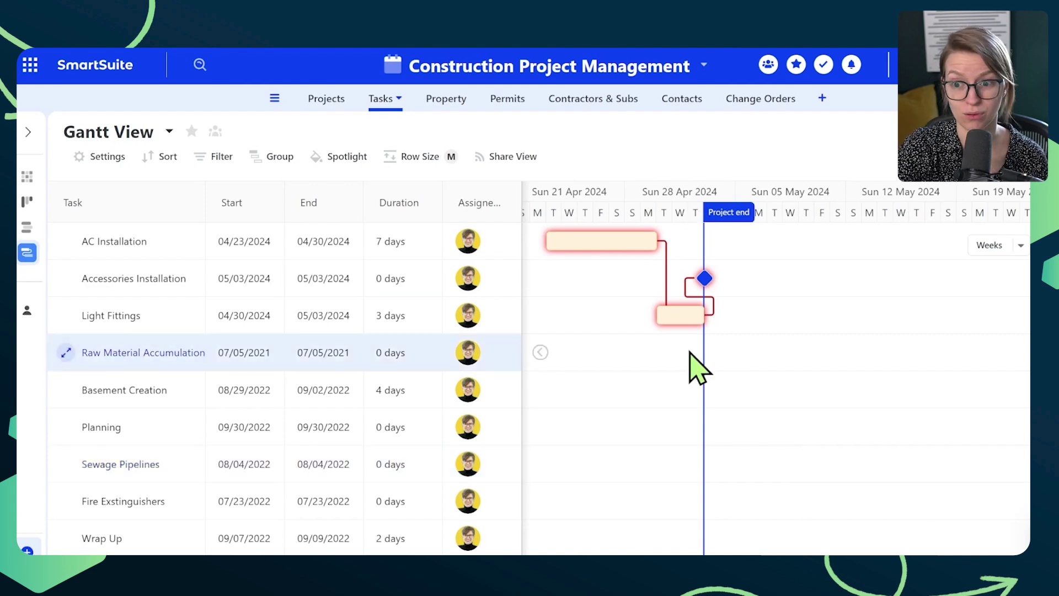
{"action": "mouse_move", "coordinate": [708, 319]}
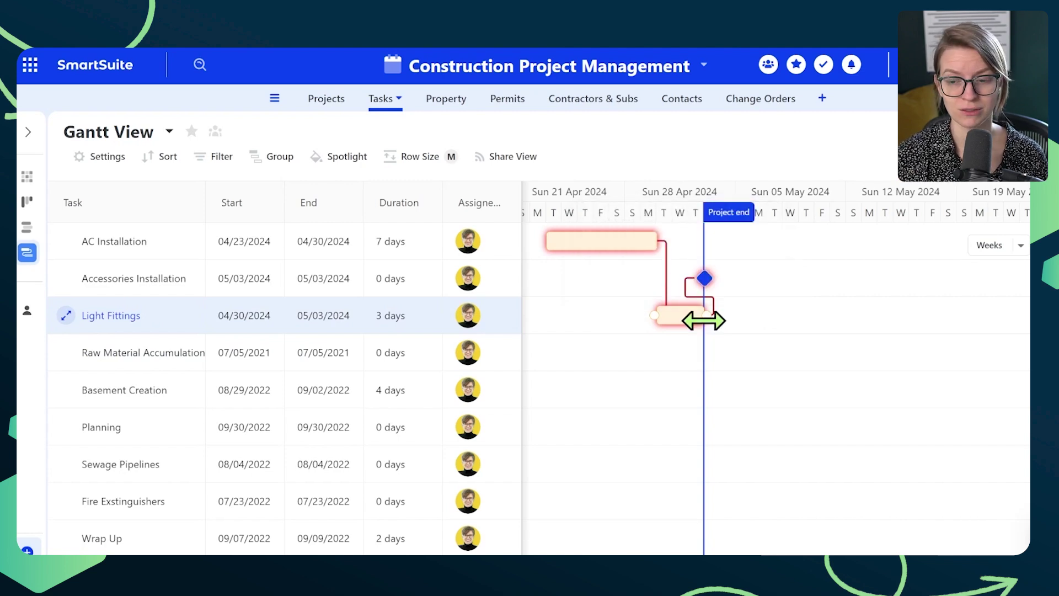
{"action": "left_click_drag", "start_coordinate": [698, 316], "coordinate": [568, 343]}
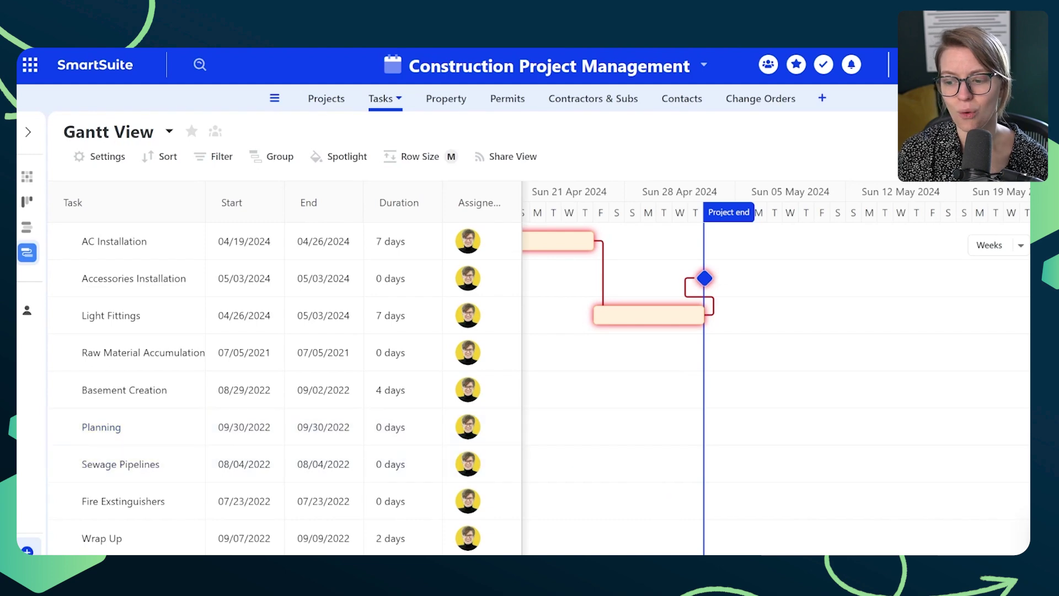
{"action": "scroll", "coordinate": [775, 370], "scroll_direction": "left", "scroll_amount": 5}
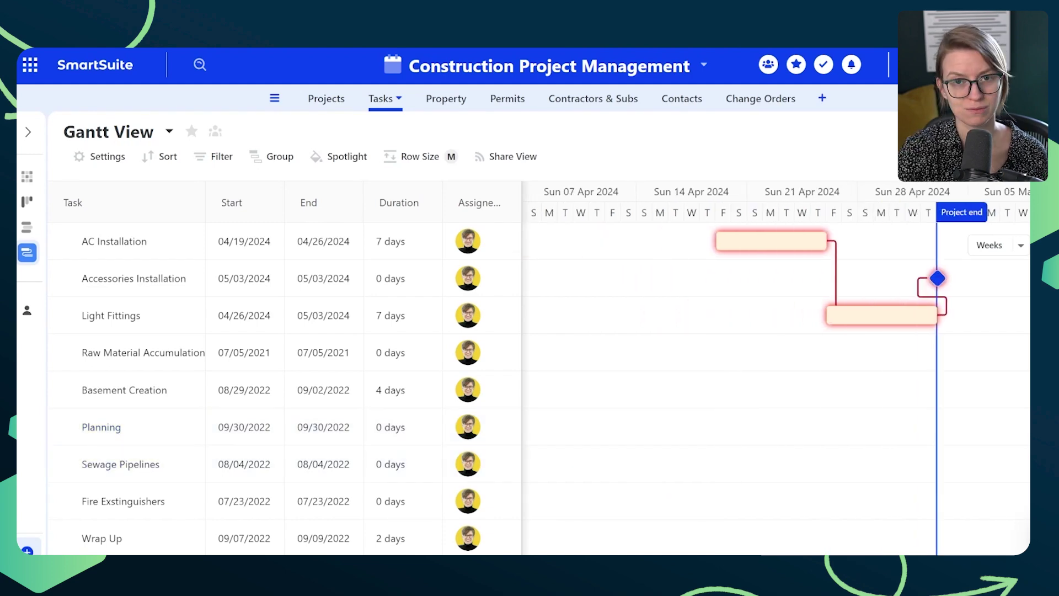
Step: Reopen the Dependency field's settings from the Gantt view and turn off backward scheduling, keeping automatic scheduling on
{"action": "left_click", "coordinate": [100, 156]}
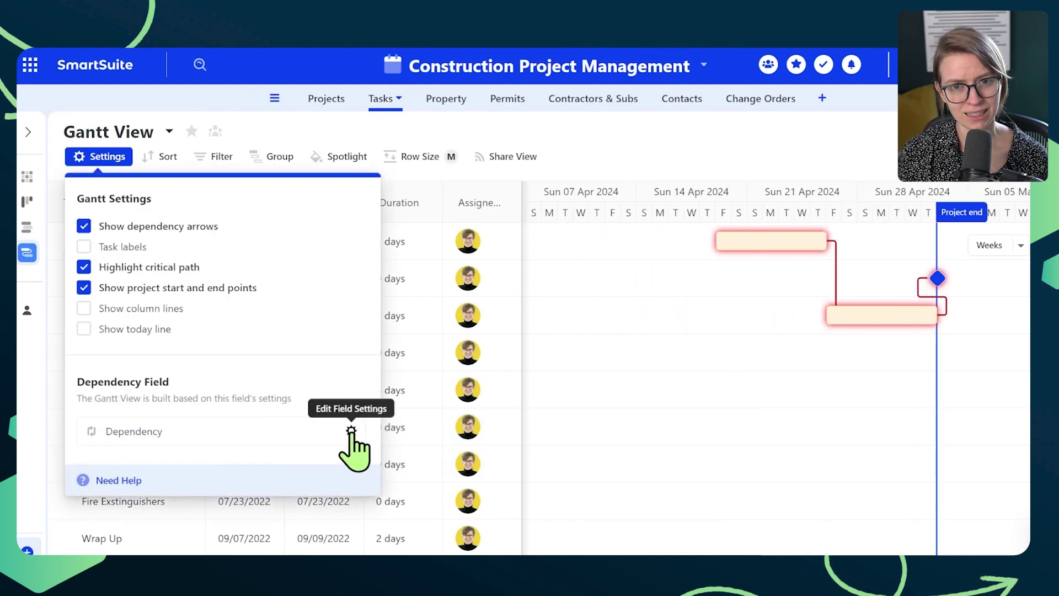
{"action": "left_click", "coordinate": [353, 430]}
{"action": "scroll", "coordinate": [486, 435], "scroll_direction": "down", "scroll_amount": 2}
{"action": "left_click", "coordinate": [466, 404]}
{"action": "scroll", "coordinate": [469, 411], "scroll_direction": "down", "scroll_amount": 1}
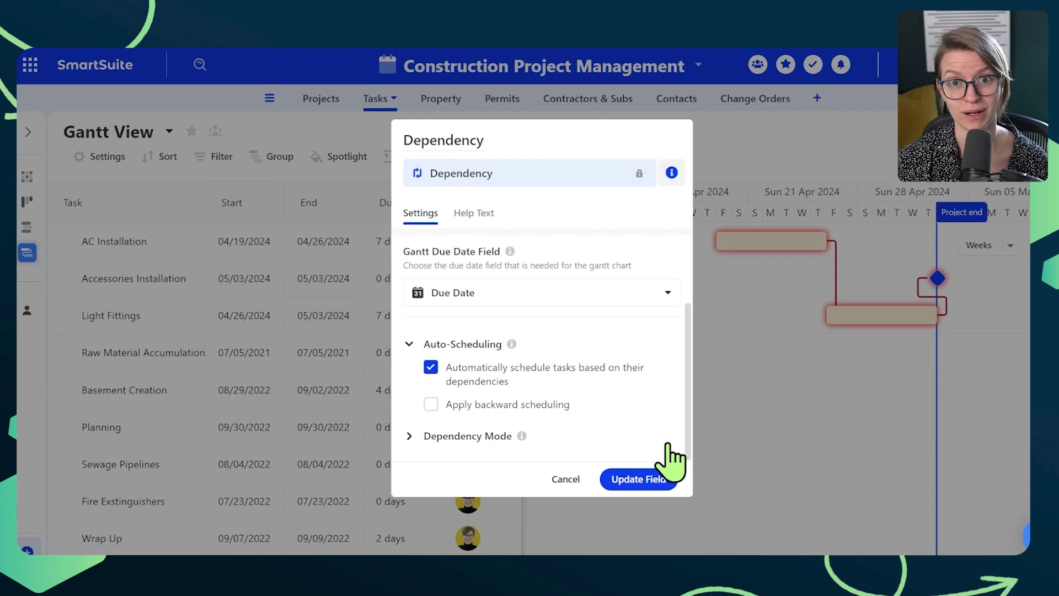
Step: Switch the Dependency field's dependency mode to Advanced Mode and update the field
{"action": "left_click", "coordinate": [470, 437]}
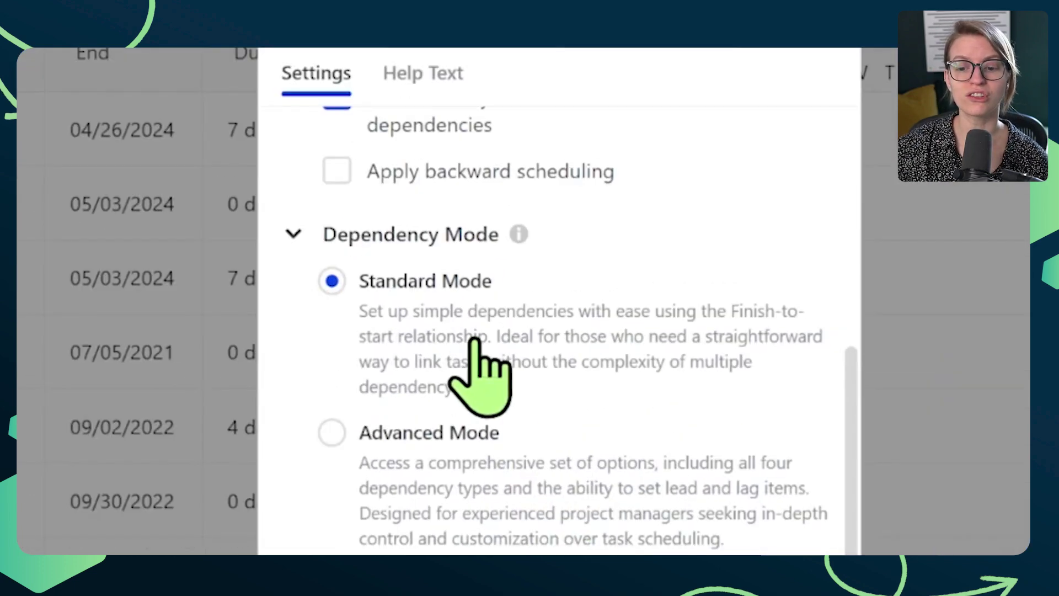
{"action": "left_click_drag", "start_coordinate": [492, 337], "coordinate": [734, 313]}
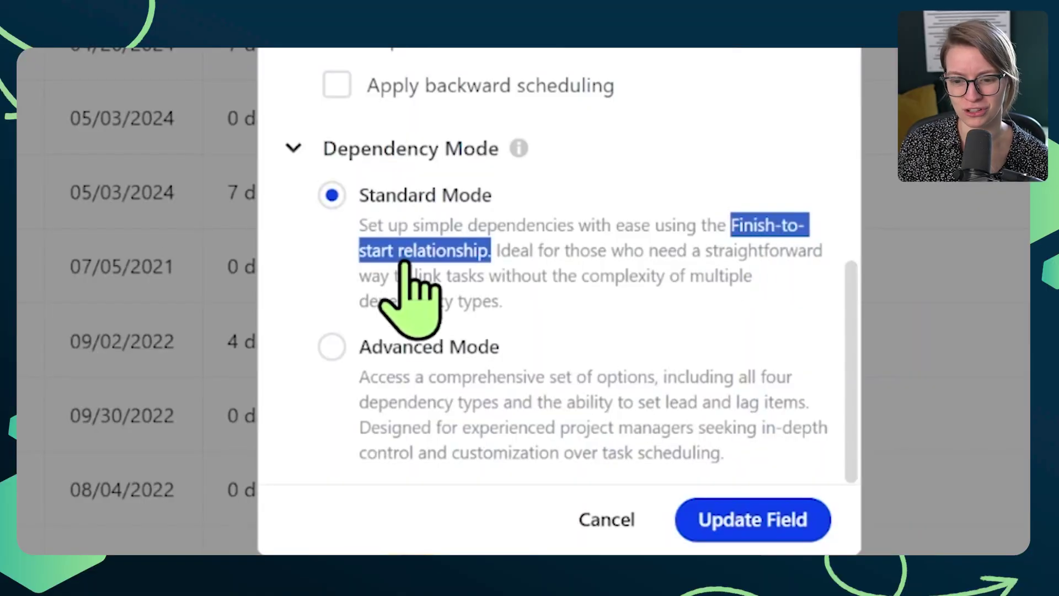
{"action": "left_click", "coordinate": [431, 346]}
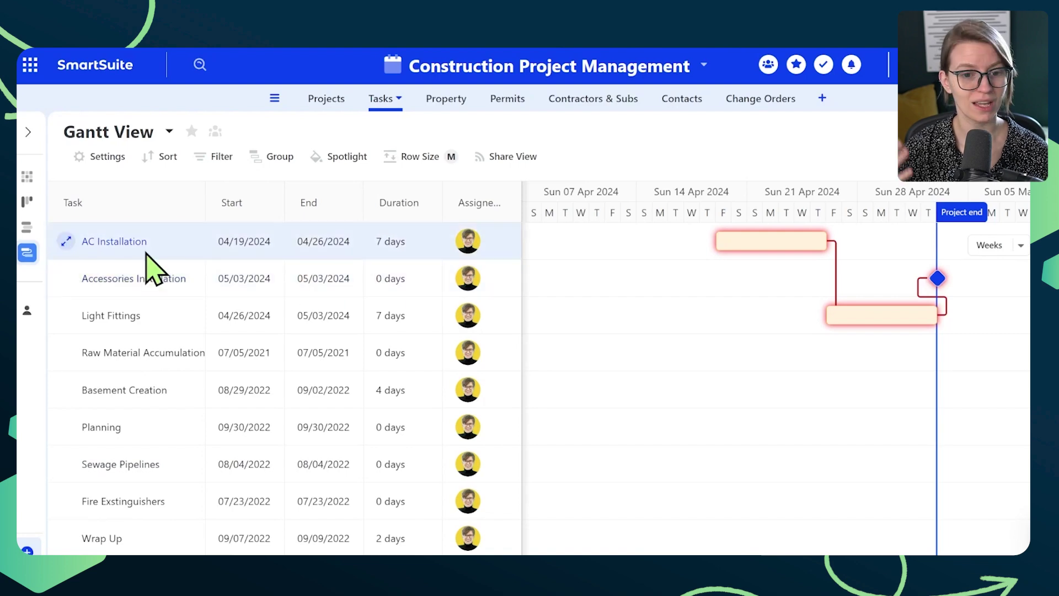
Step: In the AC Installation record, set the Light Fittings successor to Start-to-finish with a lag of 1 day and save
{"action": "left_click", "coordinate": [66, 241]}
{"action": "scroll", "coordinate": [609, 287], "scroll_direction": "down", "scroll_amount": 10}
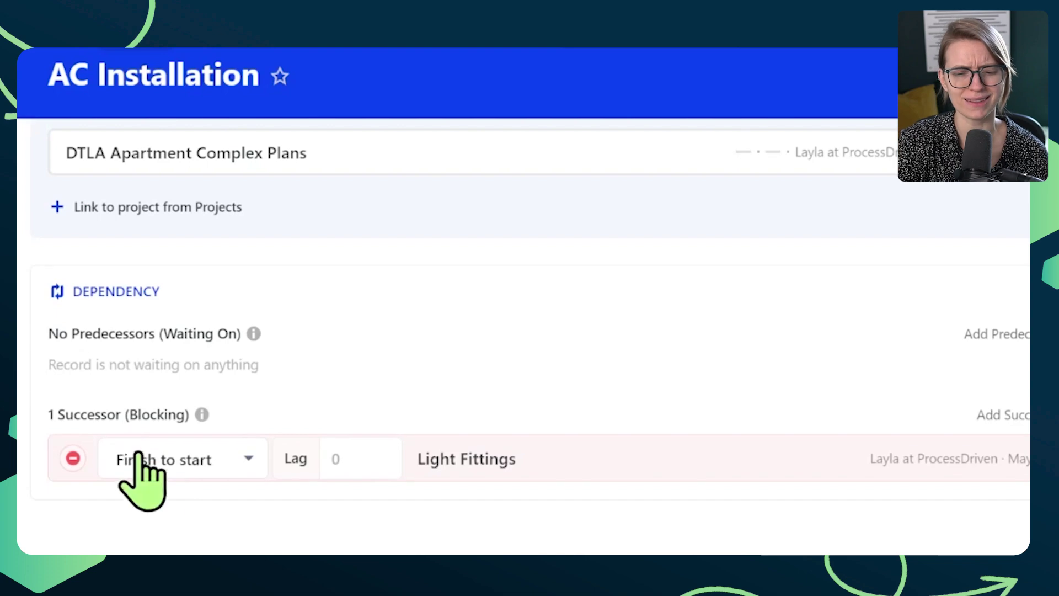
{"action": "left_click", "coordinate": [237, 376]}
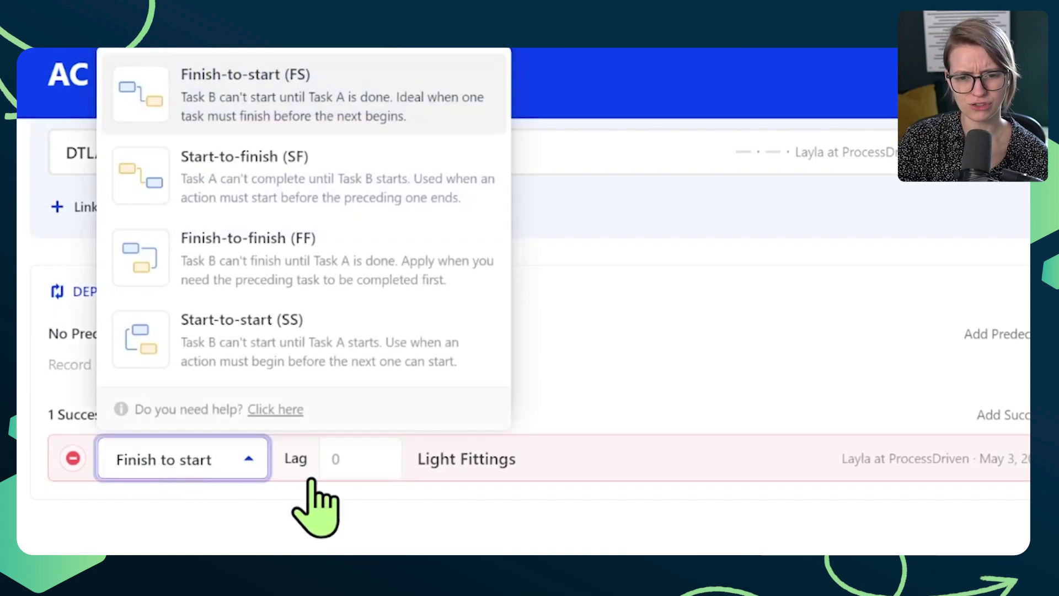
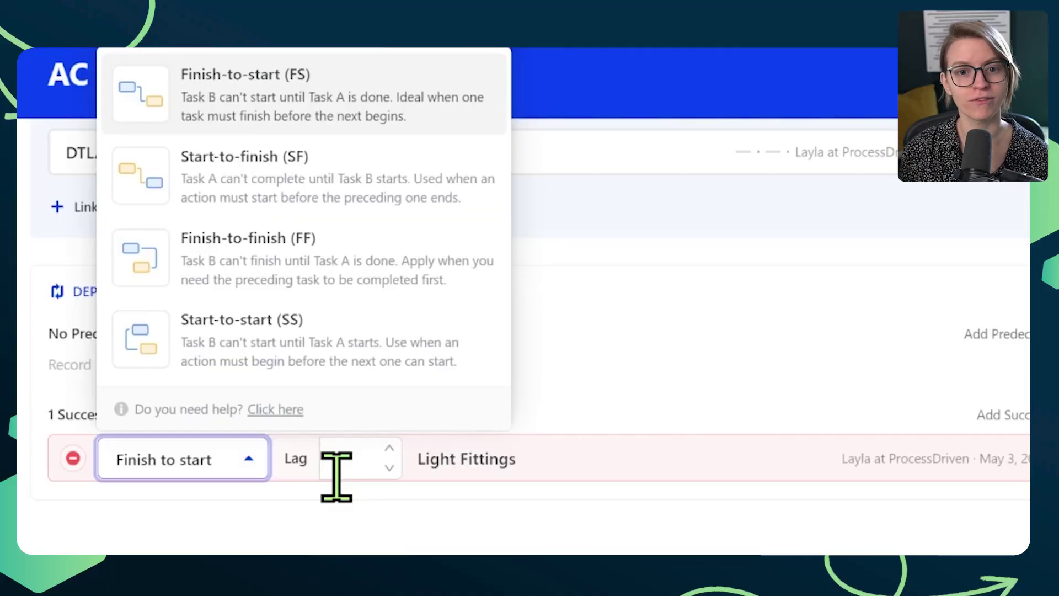
{"action": "left_click", "coordinate": [262, 185]}
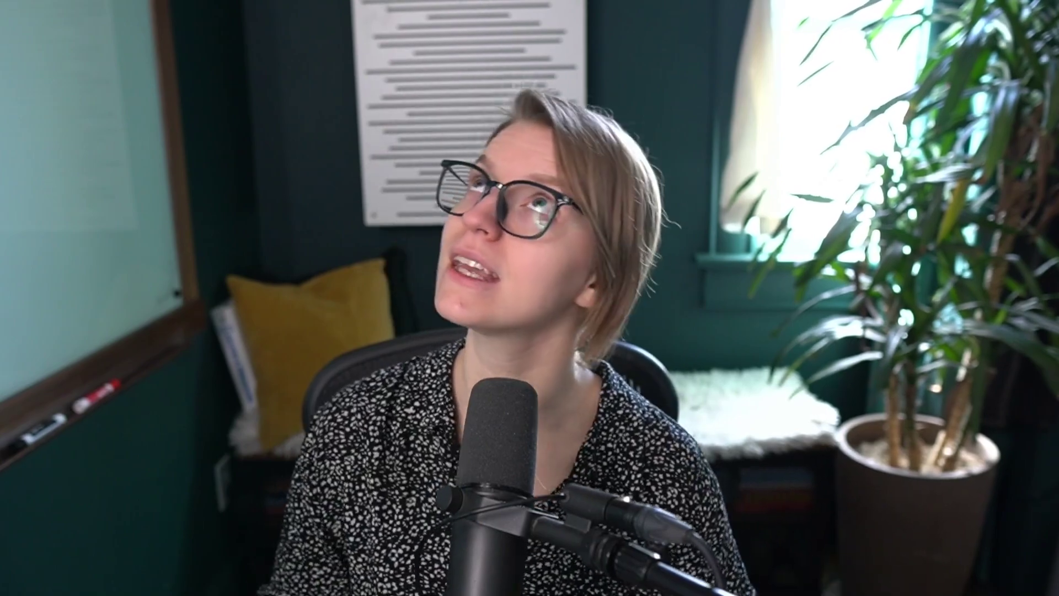
{"action": "left_click", "coordinate": [371, 468]}
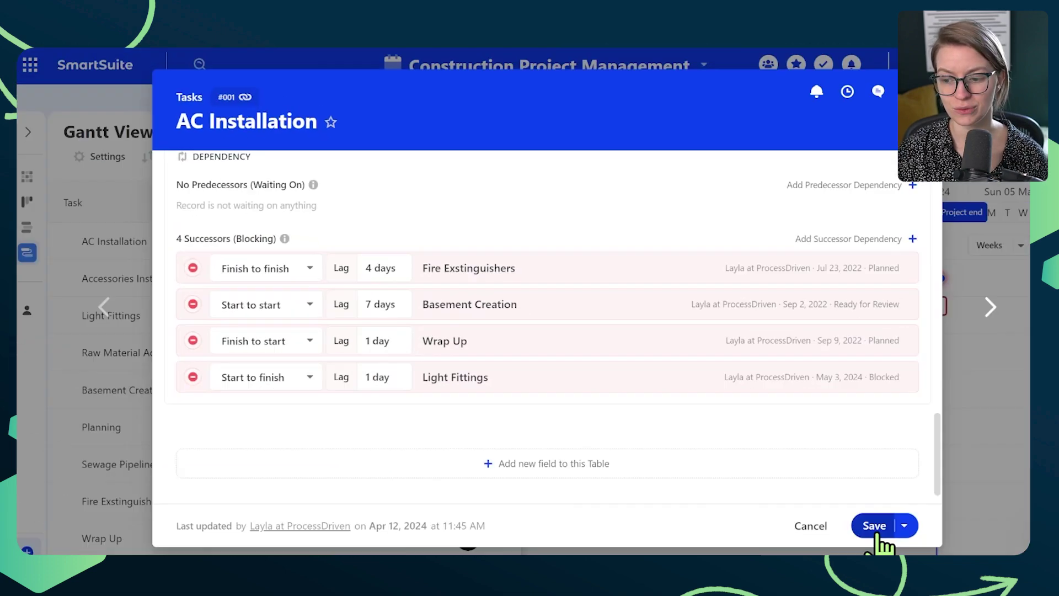
{"action": "left_click", "coordinate": [874, 527]}
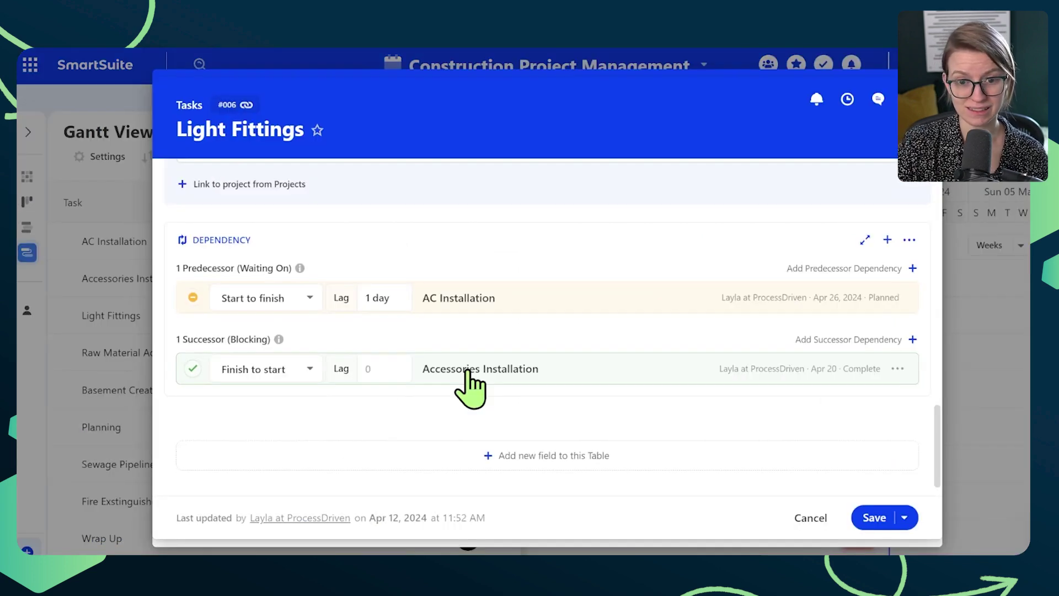
Step: Open the Accessories Installation successor from the Light Fittings record and examine its Dependency section
{"action": "left_click", "coordinate": [468, 371]}
{"action": "scroll", "coordinate": [473, 383], "scroll_direction": "down", "scroll_amount": 5}
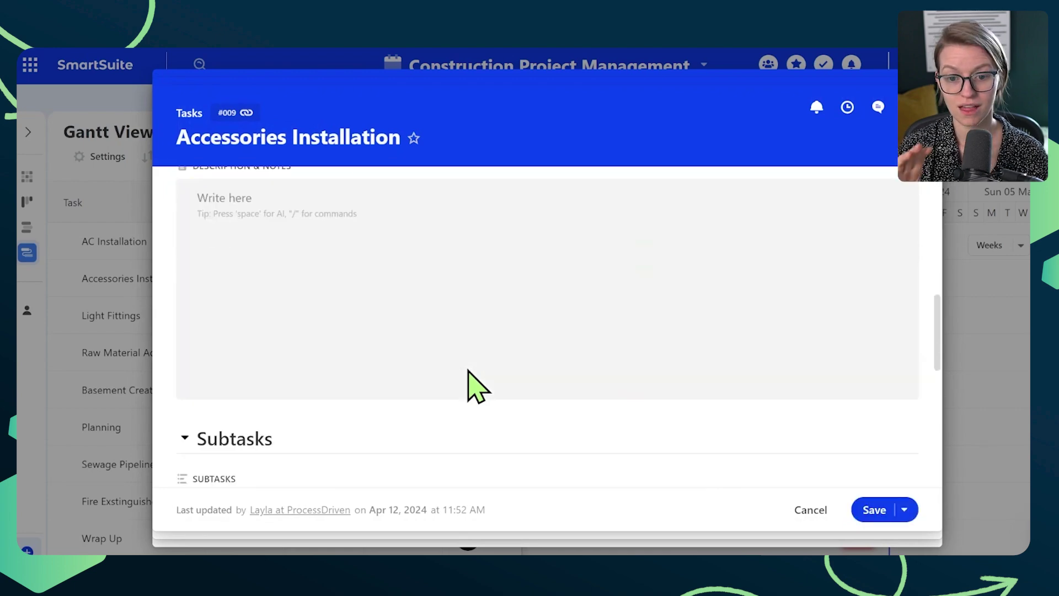
{"action": "scroll", "coordinate": [474, 381], "scroll_direction": "down", "scroll_amount": 6}
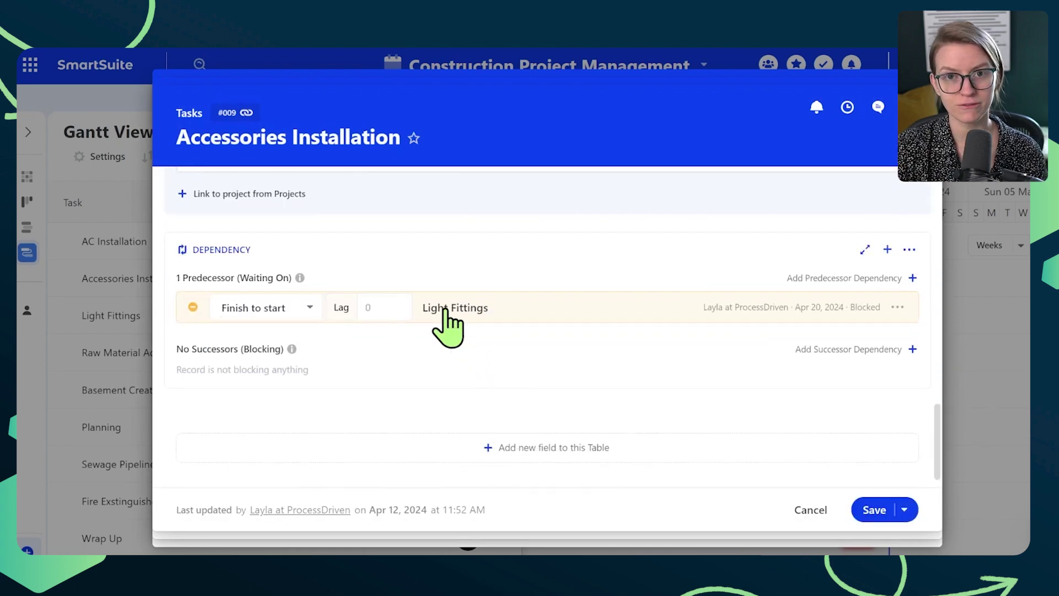
Step: Open the Light Fittings predecessor from the Accessories Installation record, set its status to Complete and save
{"action": "left_click", "coordinate": [447, 308]}
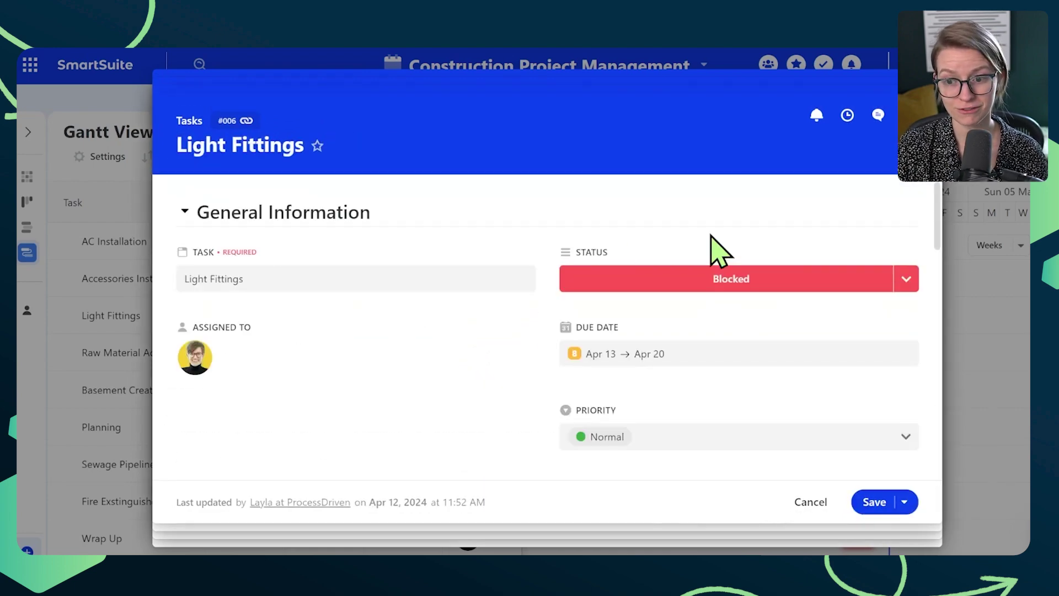
{"action": "left_click", "coordinate": [852, 280]}
{"action": "left_click", "coordinate": [715, 393]}
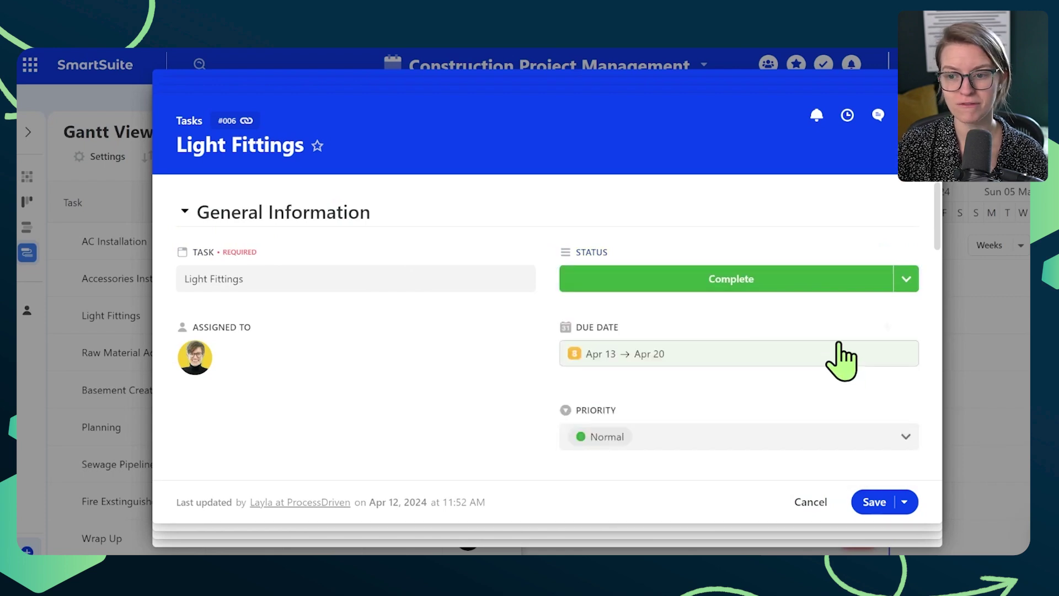
{"action": "key", "text": "ctrl+s"}
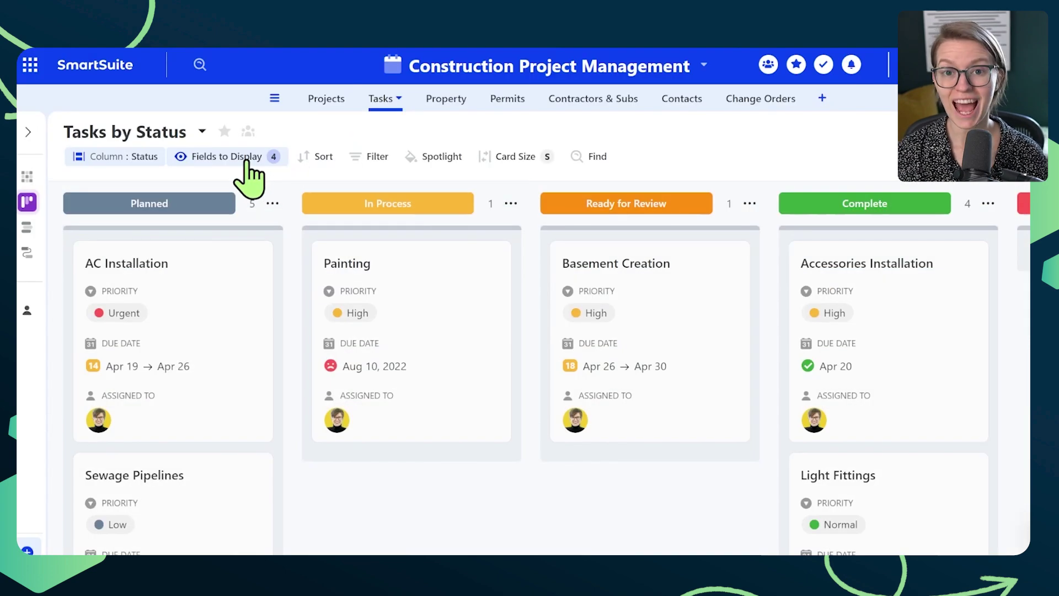
Step: Add the Dependency field to the fields displayed on the cards of the Tasks by Status board
{"action": "left_click", "coordinate": [189, 157]}
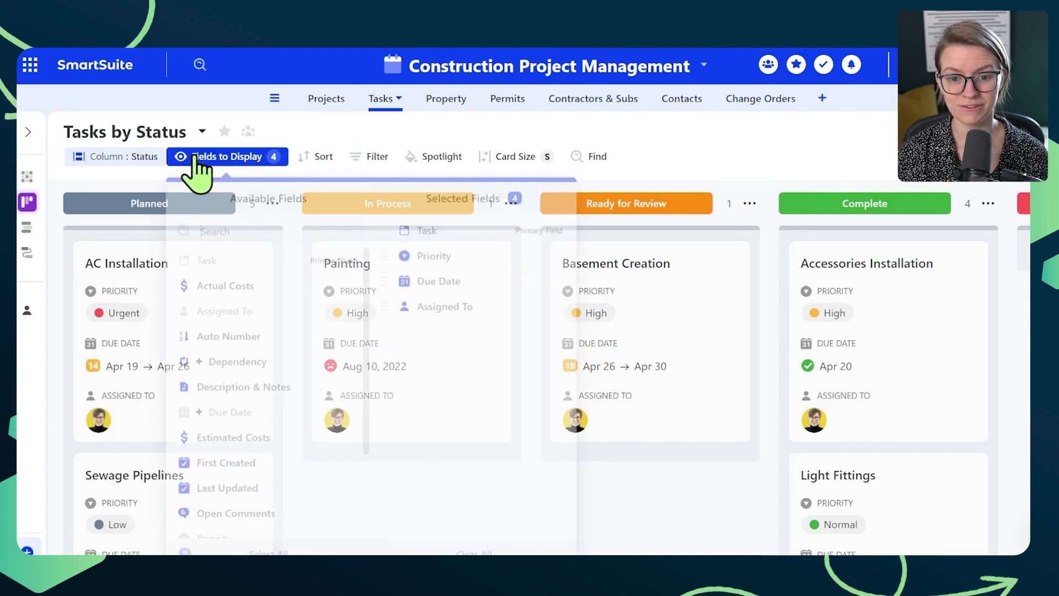
{"action": "left_click", "coordinate": [246, 359]}
{"action": "left_click_drag", "start_coordinate": [711, 539], "coordinate": [586, 440]}
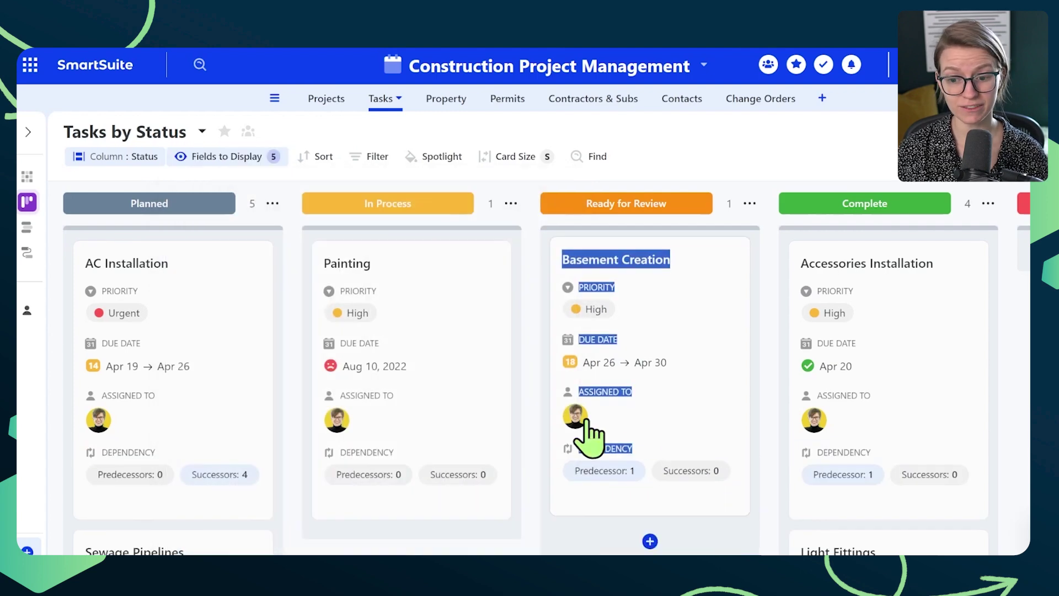
{"action": "left_click", "coordinate": [535, 475]}
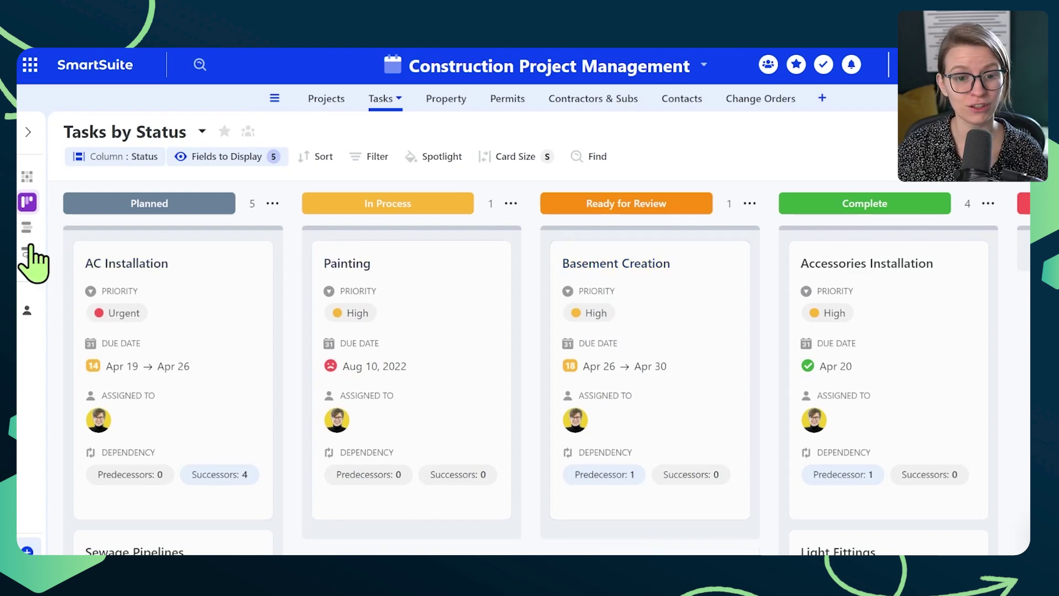
{"action": "mouse_move", "coordinate": [29, 253]}
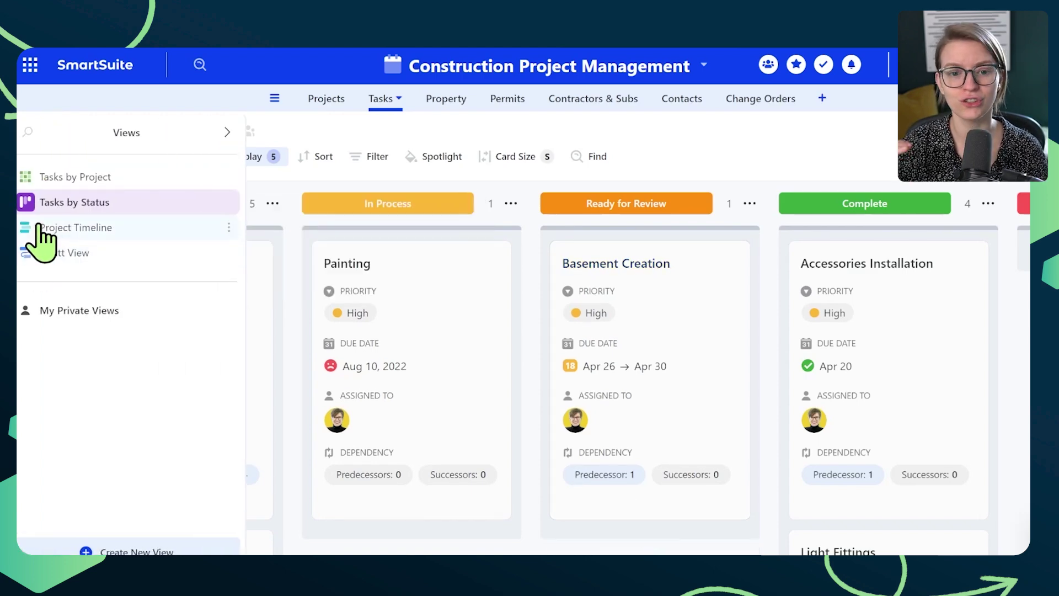